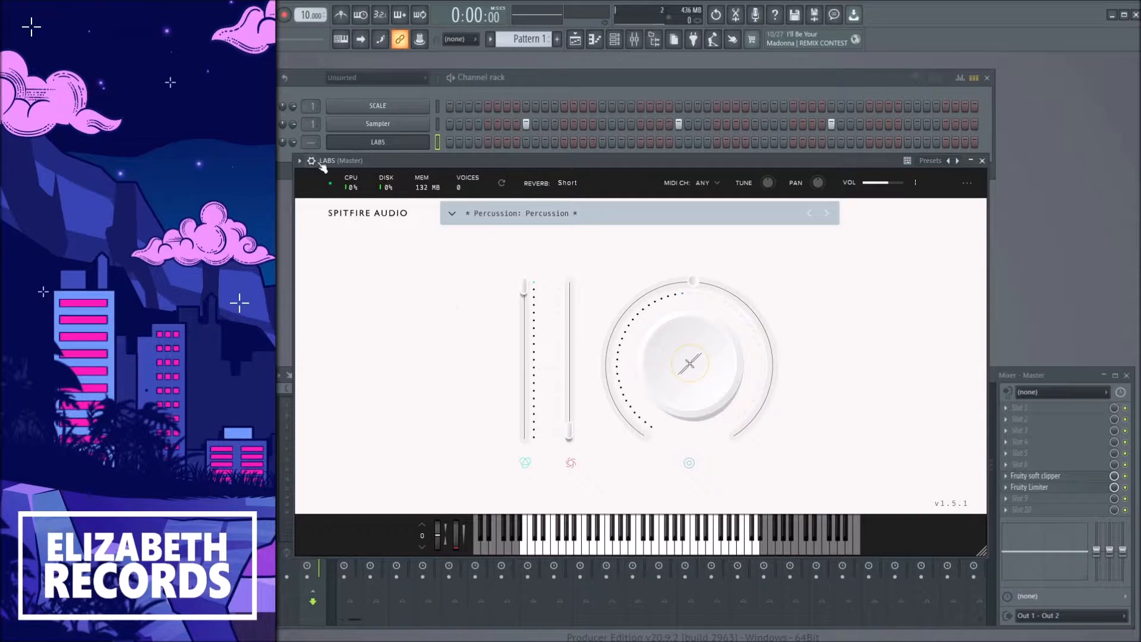
Route the LABS channel to mixer insert 2 and reopen its plugin window.
left_click_drag(309, 144, 309, 137)
left_click(376, 143)
left_click(377, 143)
left_click_drag(509, 165, 510, 153)
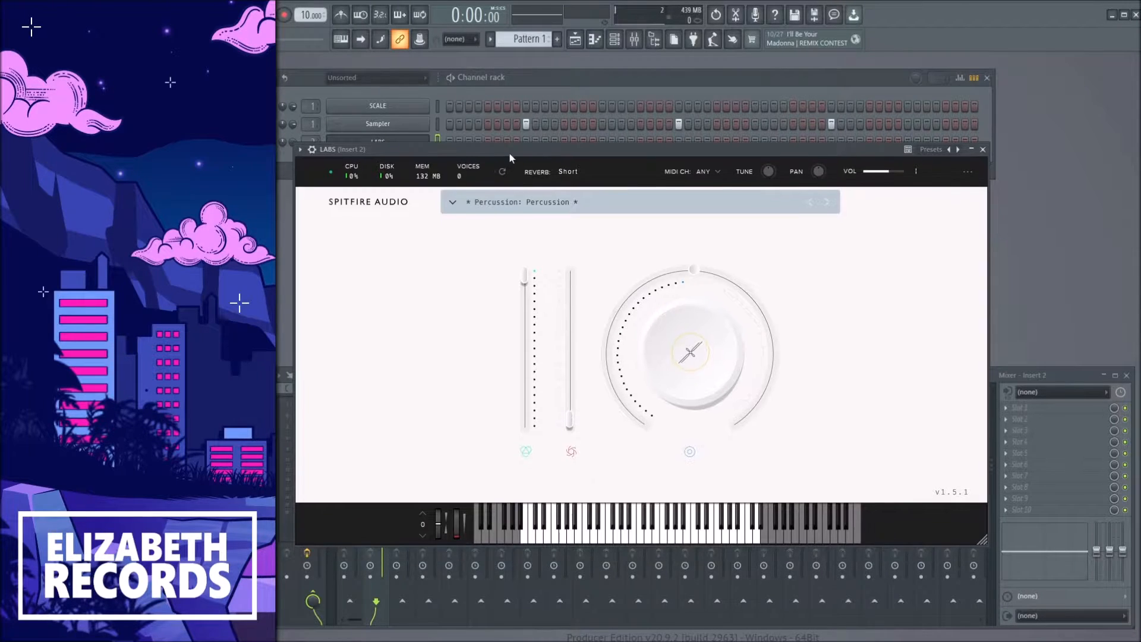
Load the Textural Pads preset Oseny from the Synth category in LABS.
left_click(516, 193)
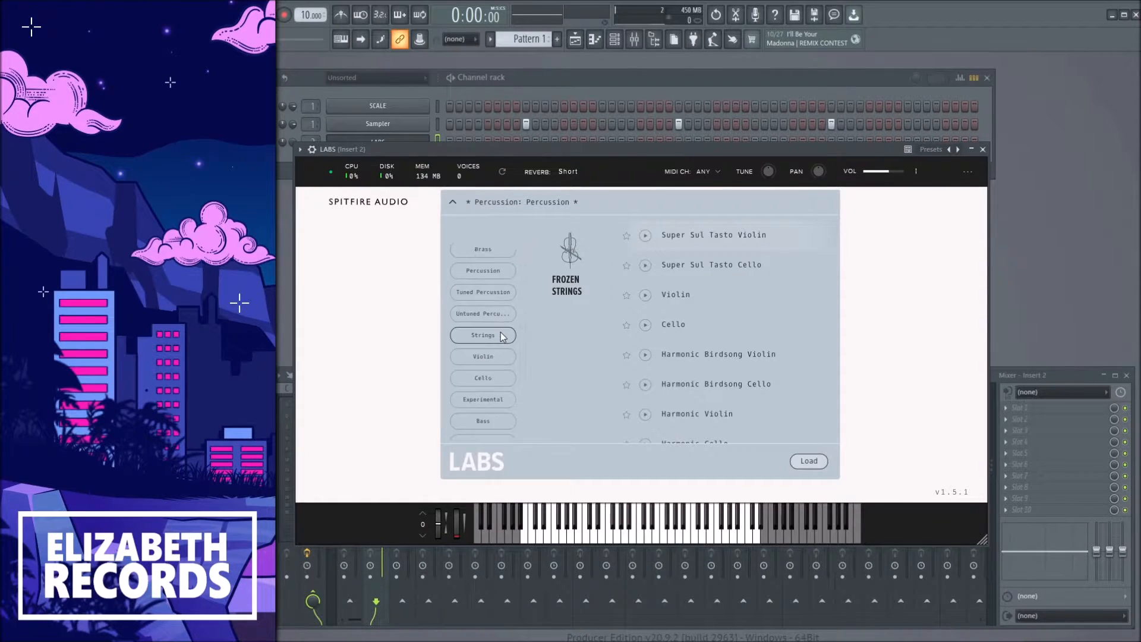
scroll(500, 334, "up", 5)
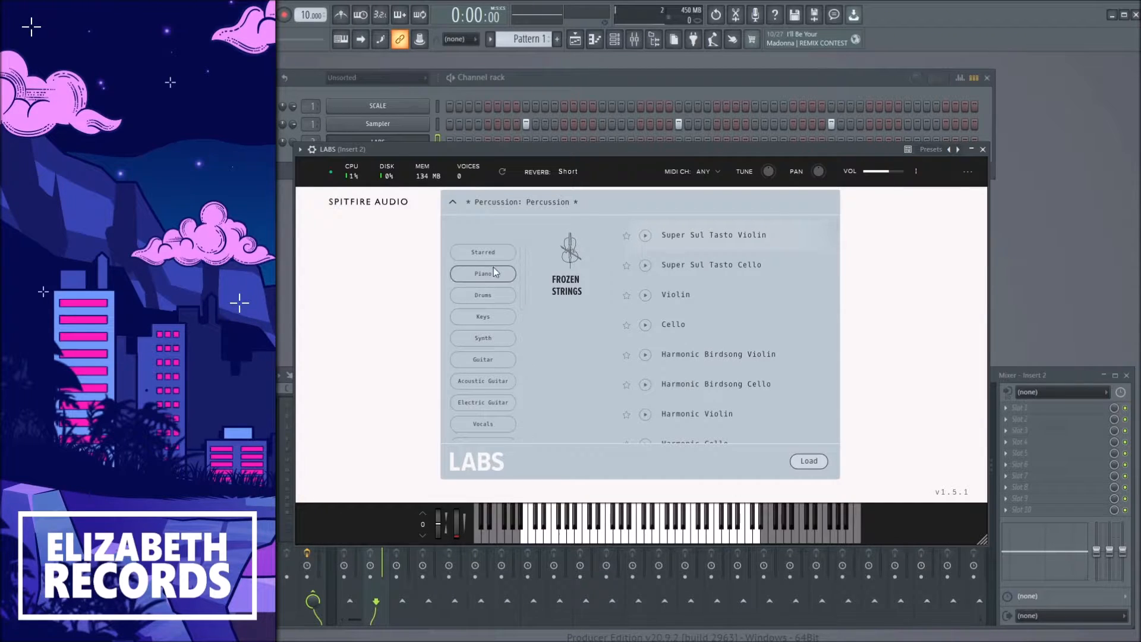
scroll(493, 311, "down", 8)
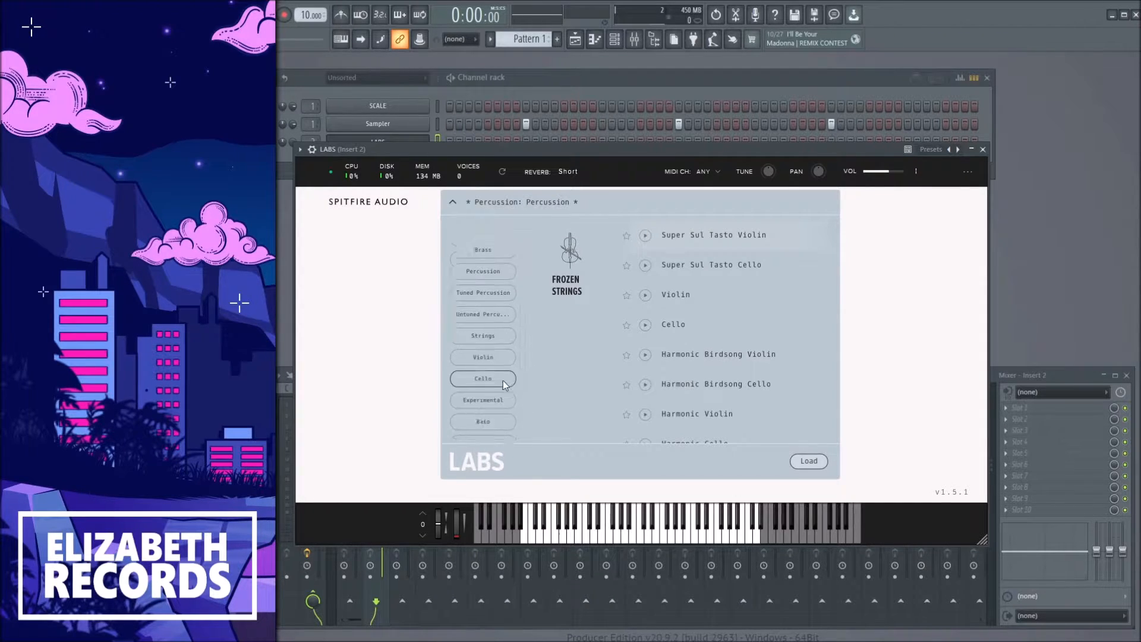
scroll(501, 423, "up", 8)
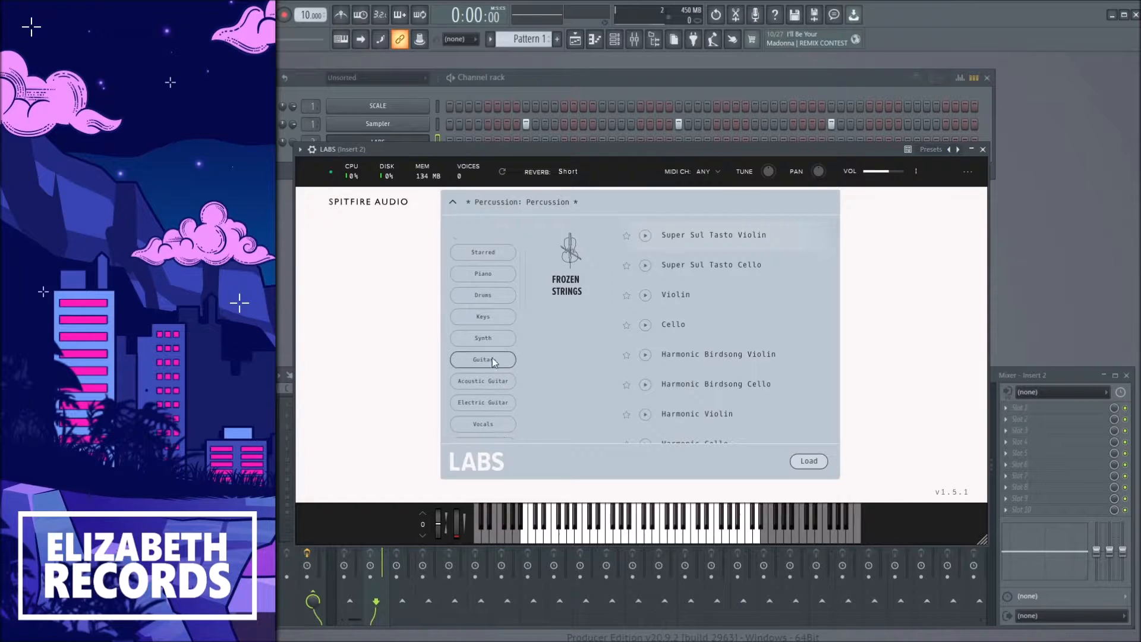
left_click(485, 339)
scroll(741, 332, "down", 8)
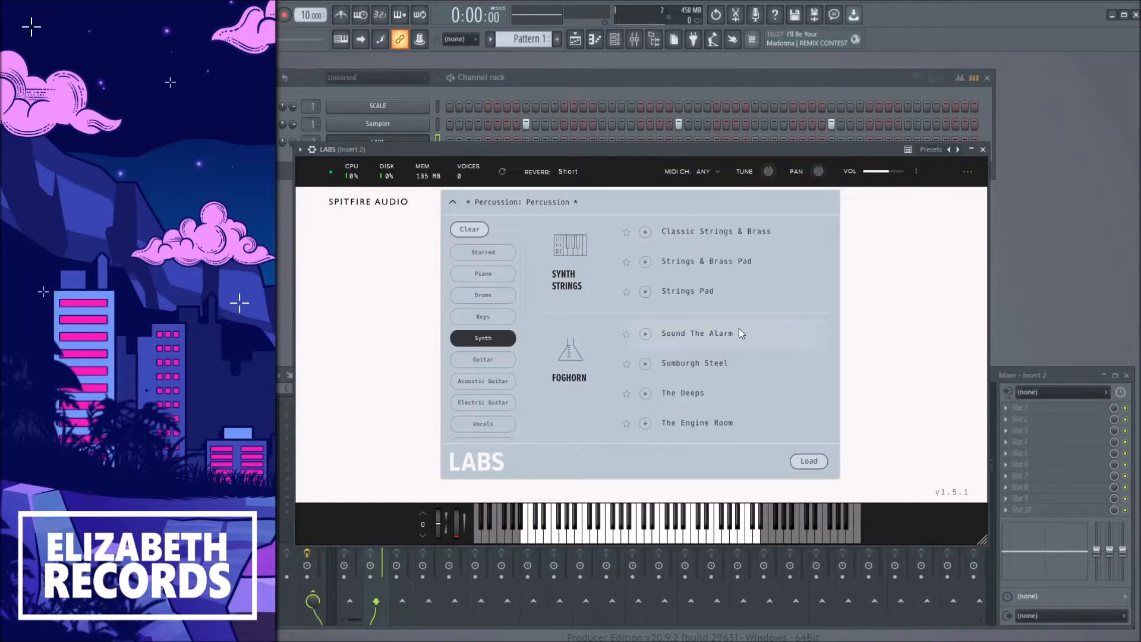
scroll(740, 328, "down", 3)
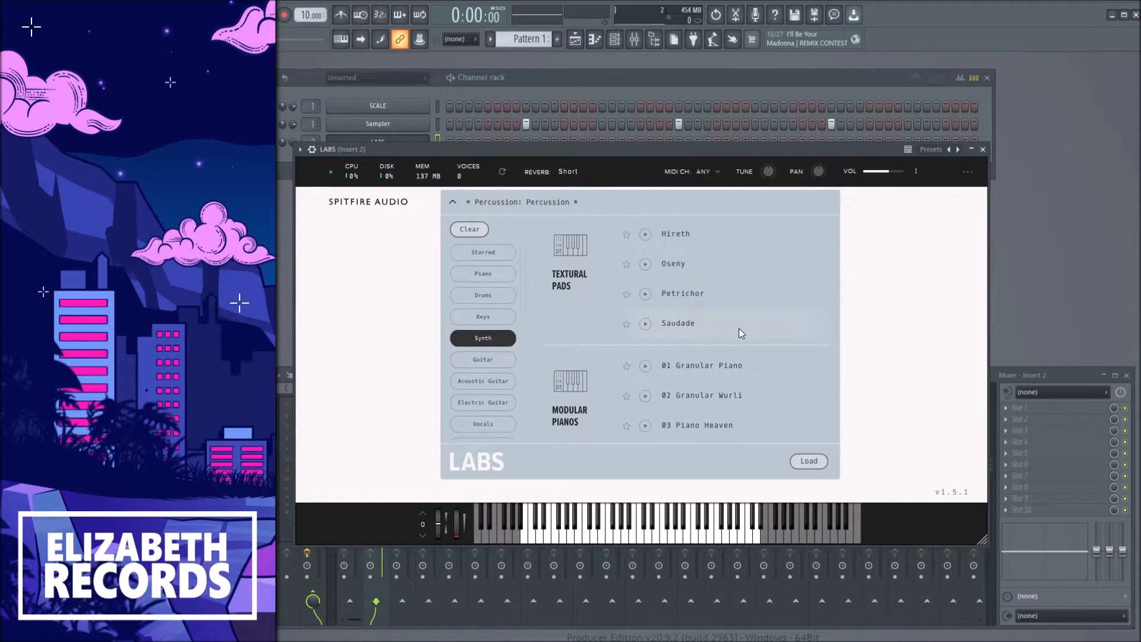
double_click(700, 293)
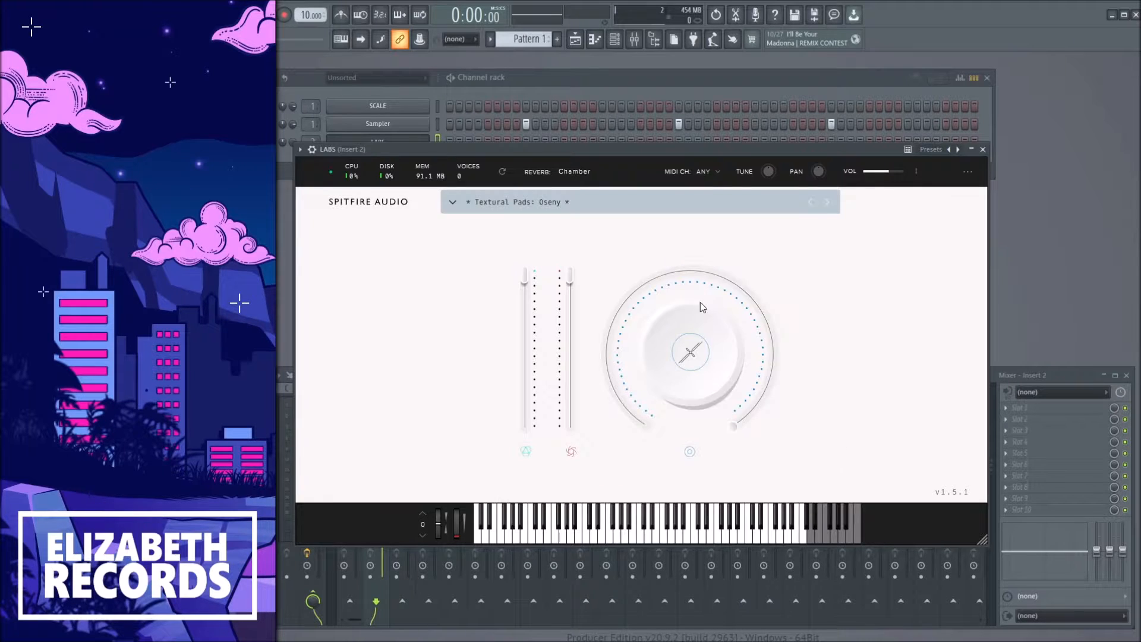
Raise the LABS plugin's output volume to maximum and close its window.
left_click(983, 150)
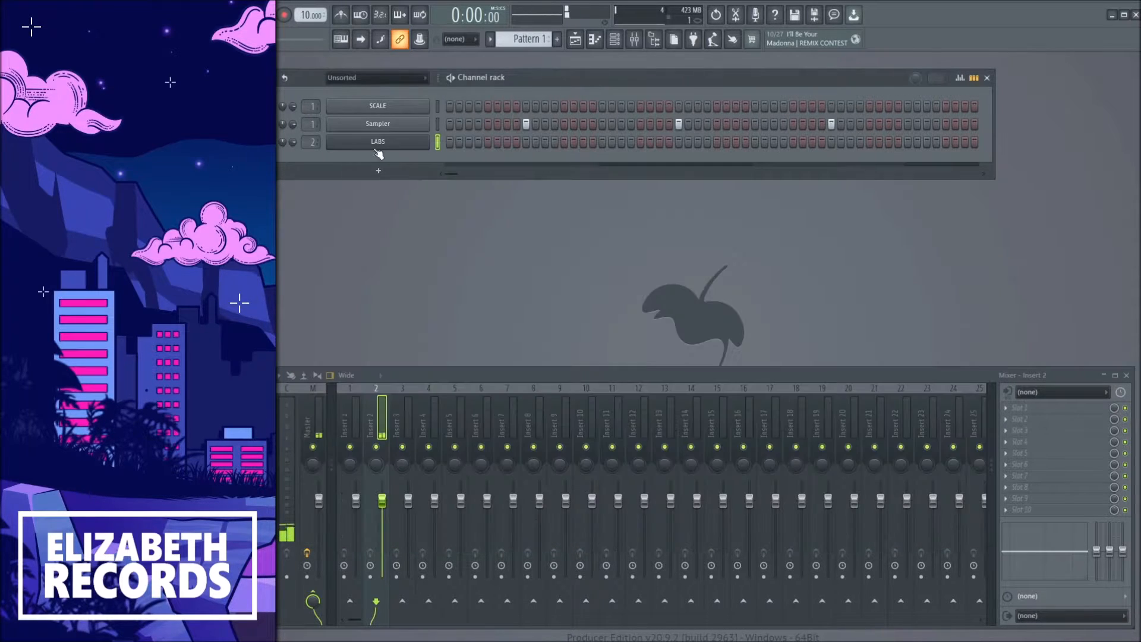
left_click(377, 142)
left_click_drag(889, 172, 910, 180)
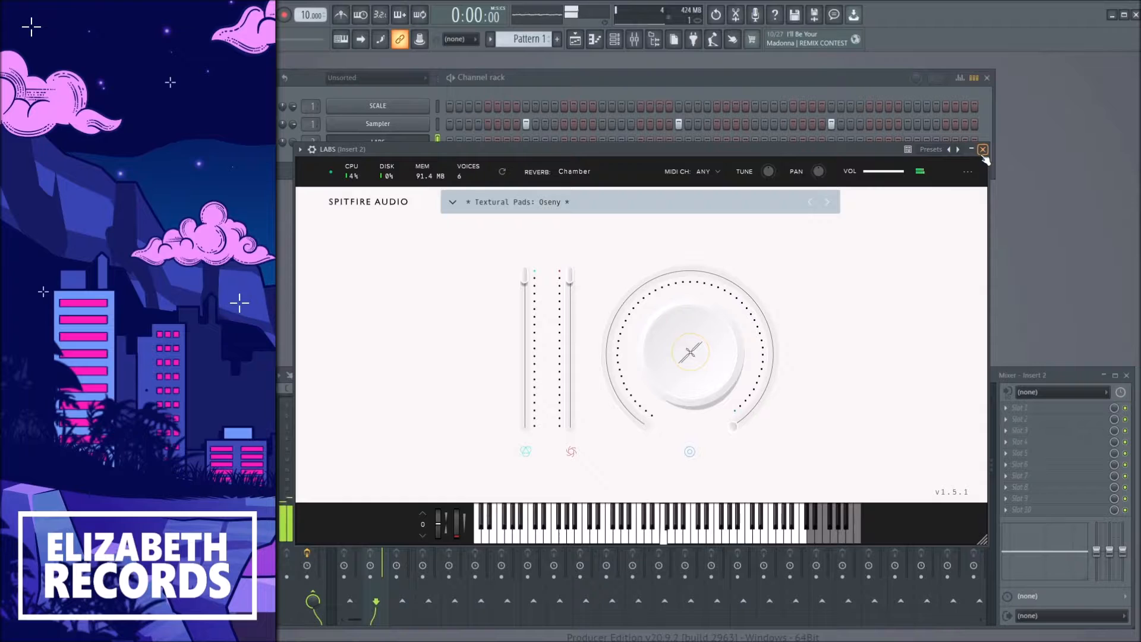
left_click(984, 151)
Add two-bar A5 and F4 notes starting at bar 1 in the LABS piano roll and play them back.
key("F7")
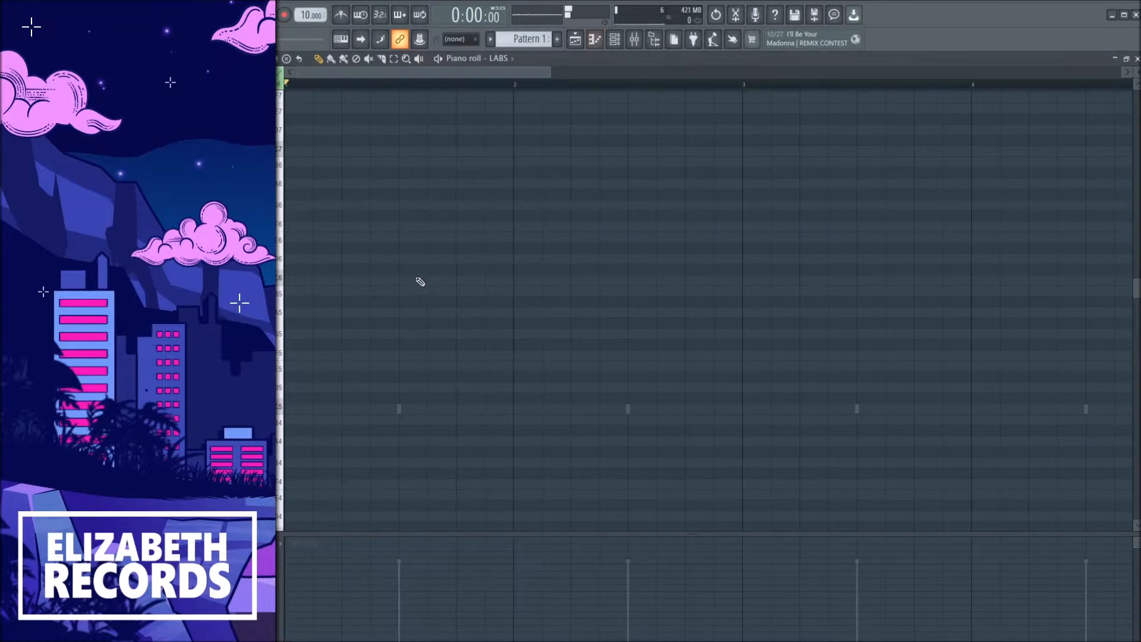
left_click_drag(297, 312, 734, 334)
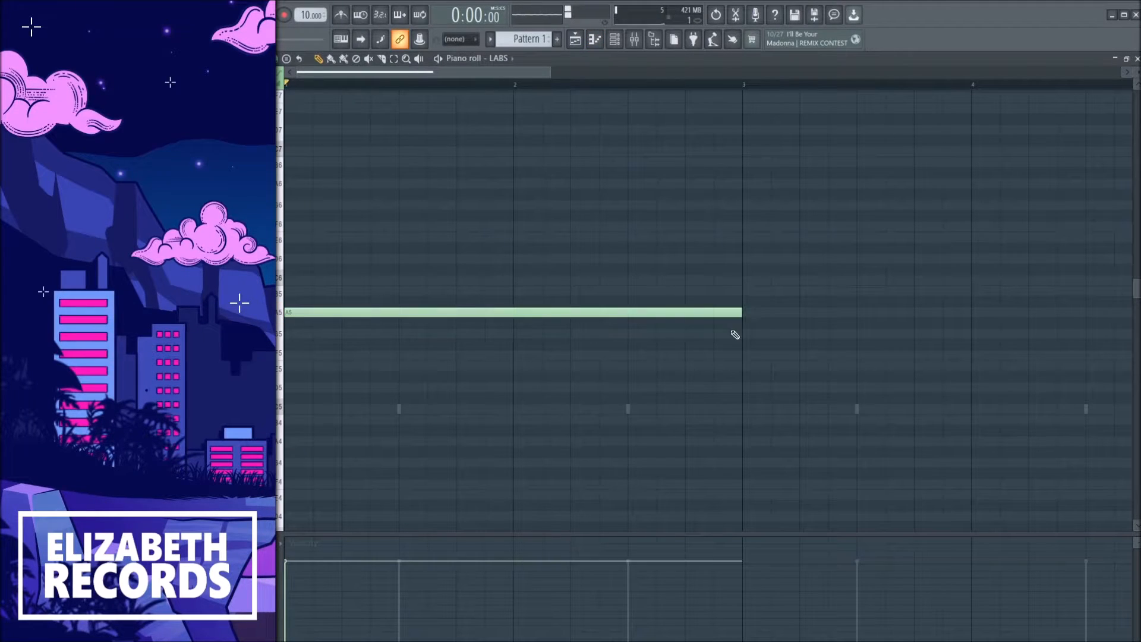
scroll(596, 344, "down", 2)
left_click_drag(311, 482, 292, 483)
key("space")
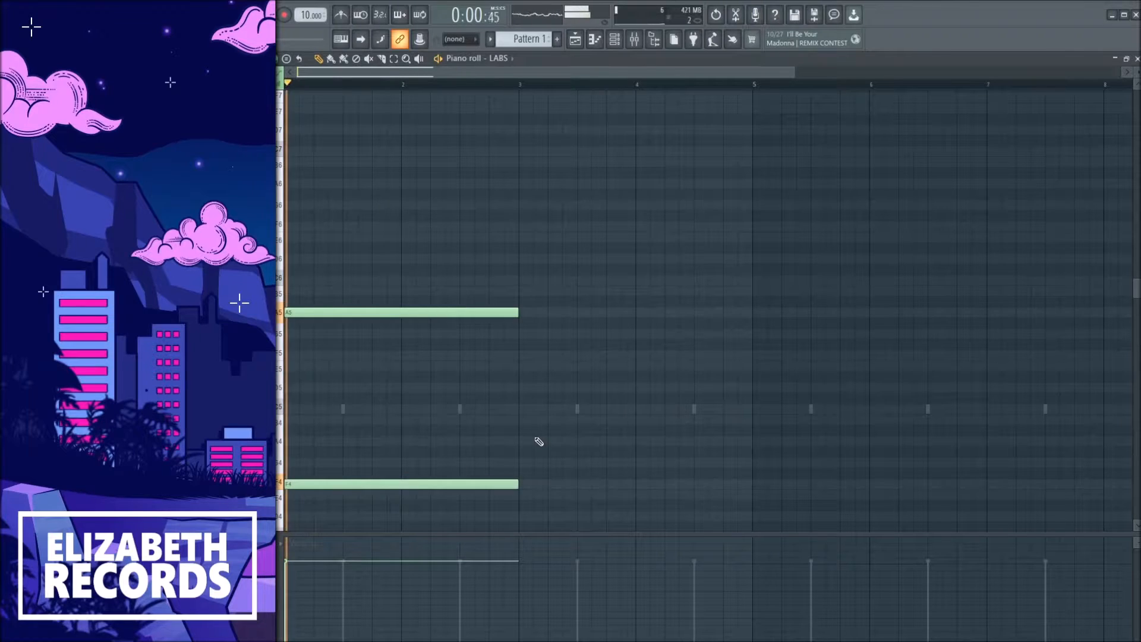
Duplicate the two notes into bars 3 and 4 and set the project tempo to 139 BPM.
key("ctrl+b")
left_click(543, 441)
key("space")
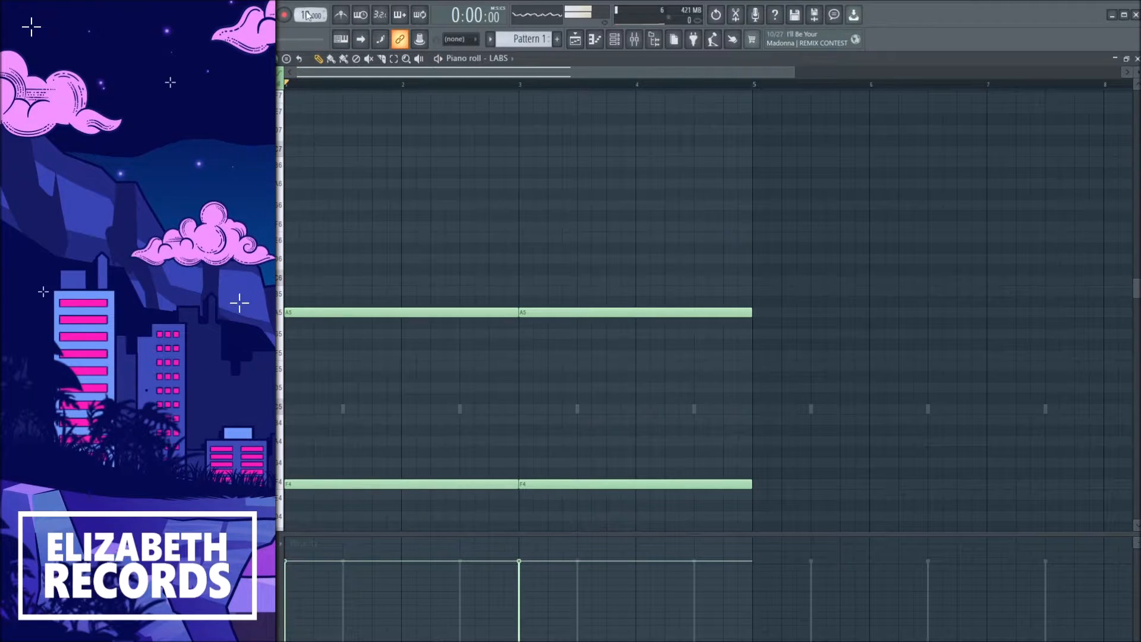
left_click_drag(306, 16, 306, 1)
key("space")
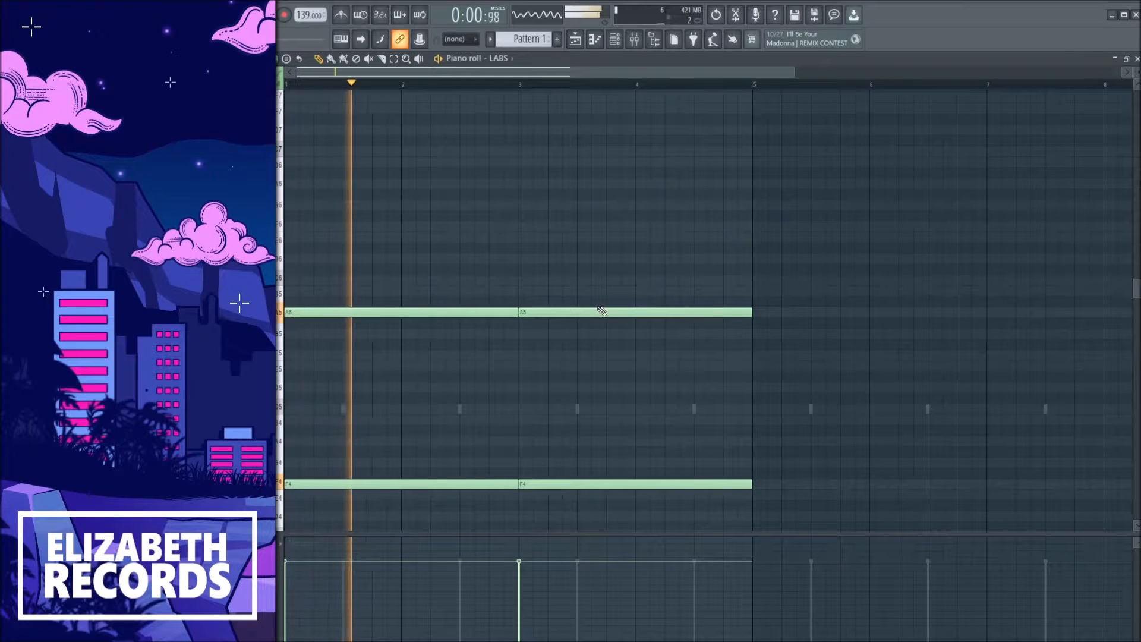
Lower the upper note starting at bar 3 to F5.
left_click(601, 338)
left_click_drag(601, 339, 540, 359)
right_click(572, 314)
Duplicate the four-bar progression into bars 5 to 8 and lower the upper note at bar 5 to D5.
scroll(574, 291, "down", 2)
key("ctrl+b")
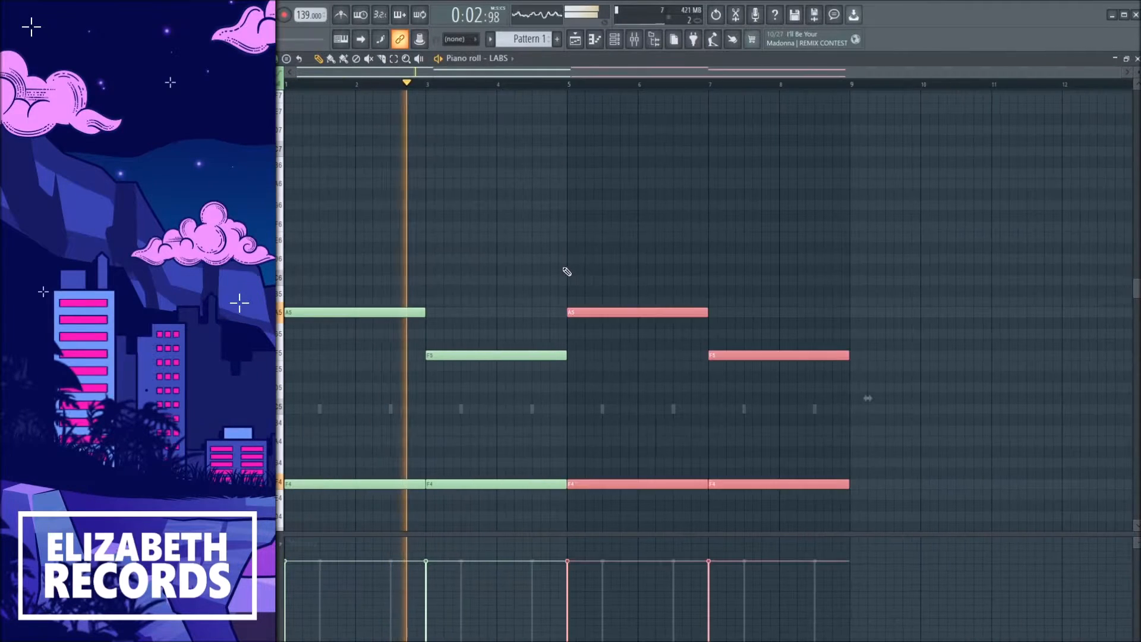
left_click(568, 272)
left_click_drag(604, 314, 604, 390)
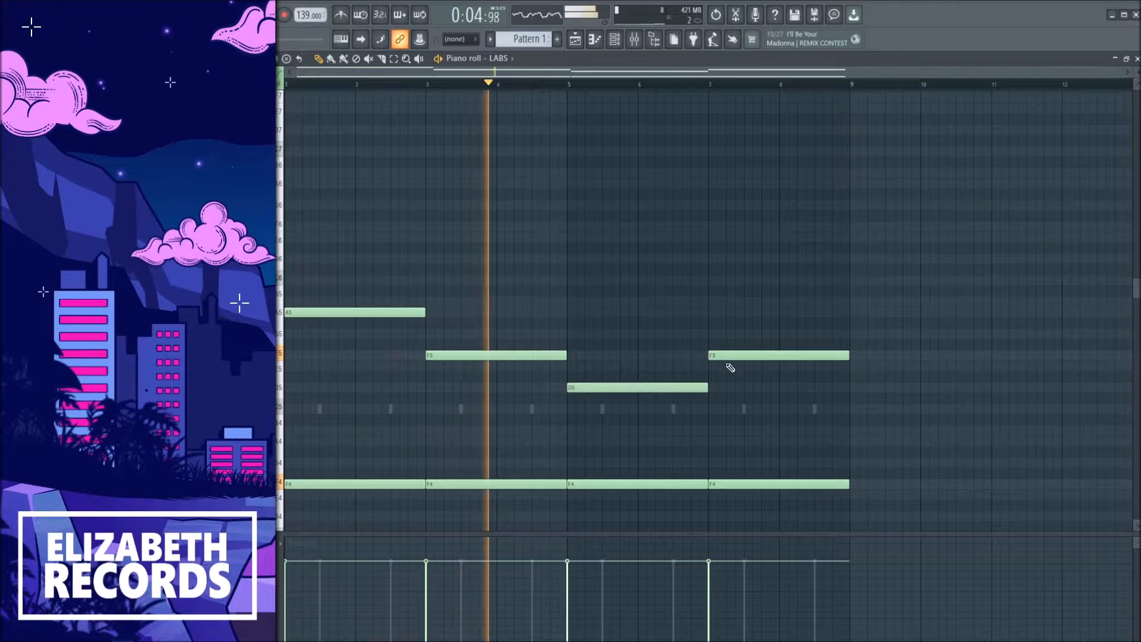
Return to the mixer and lower the level of insert 2.
key("F7")
left_click_drag(382, 501, 382, 523)
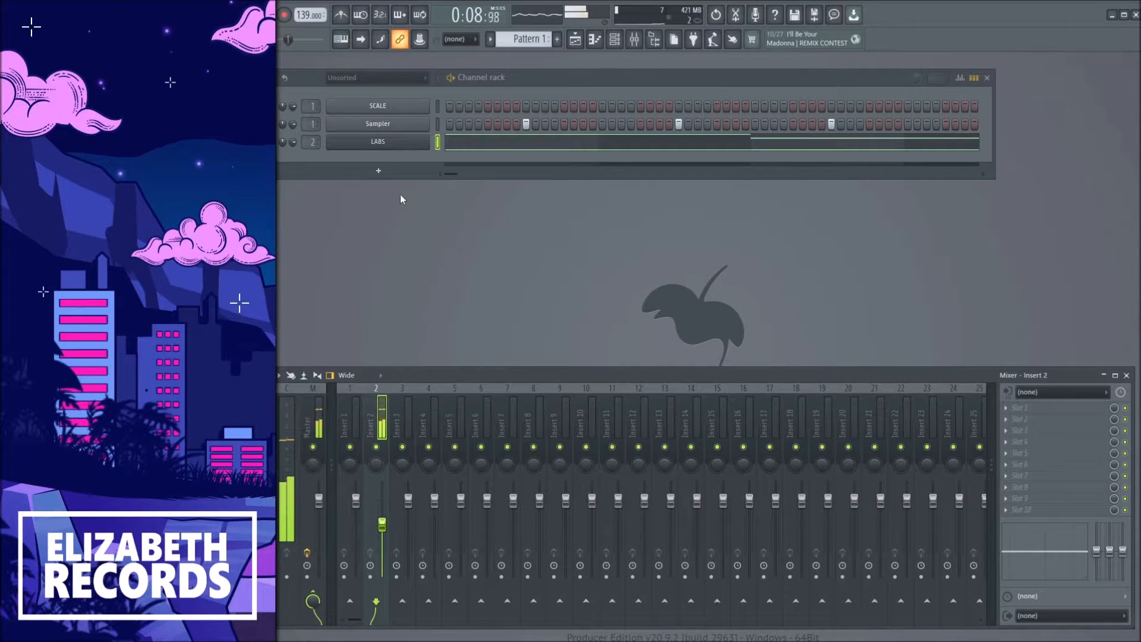
Add a second LABS channel, route it to mixer insert 3 and stop playback.
left_click(400, 173)
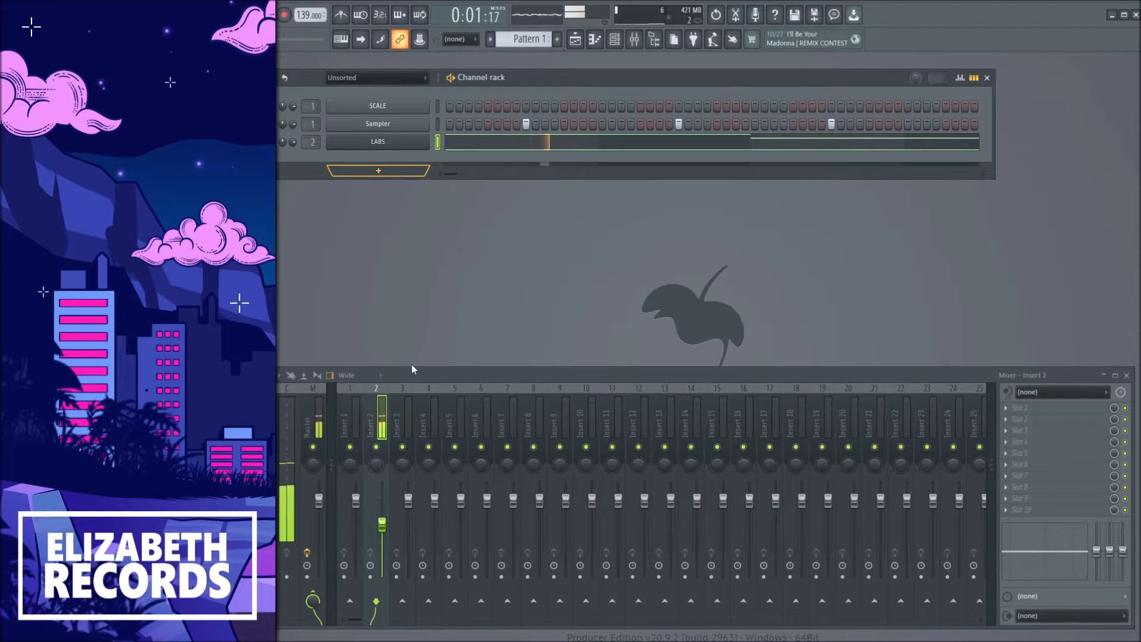
left_click(401, 502)
left_click_drag(311, 160, 311, 150)
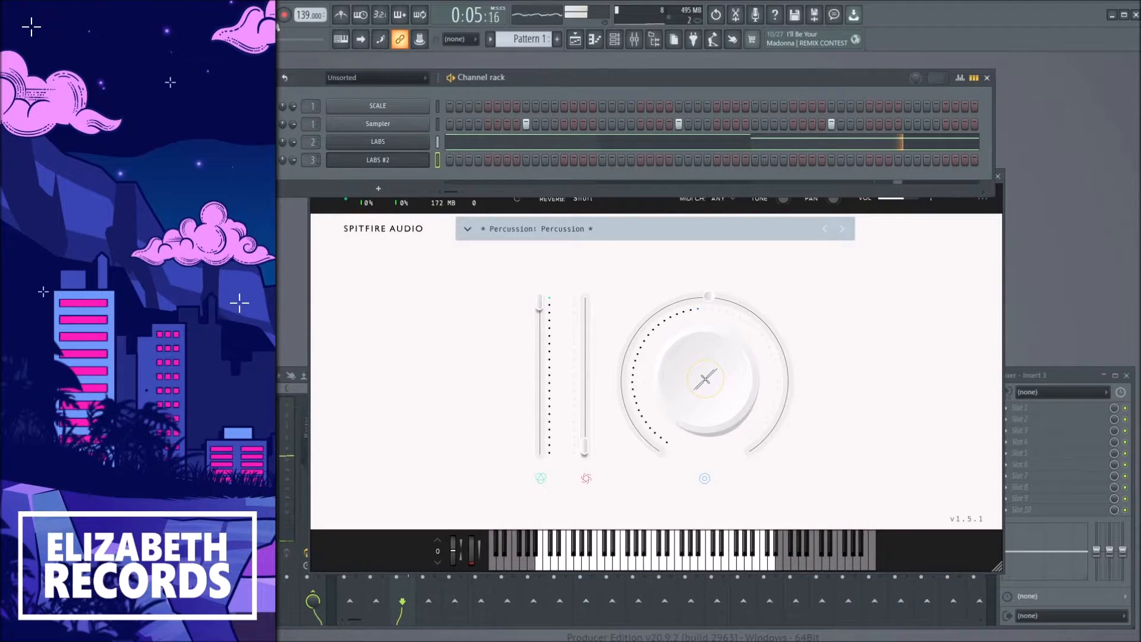
key("space")
Load the Tape Orchestra preset Woods Loop from the Woodwind category in the second LABS instance.
left_click(515, 232)
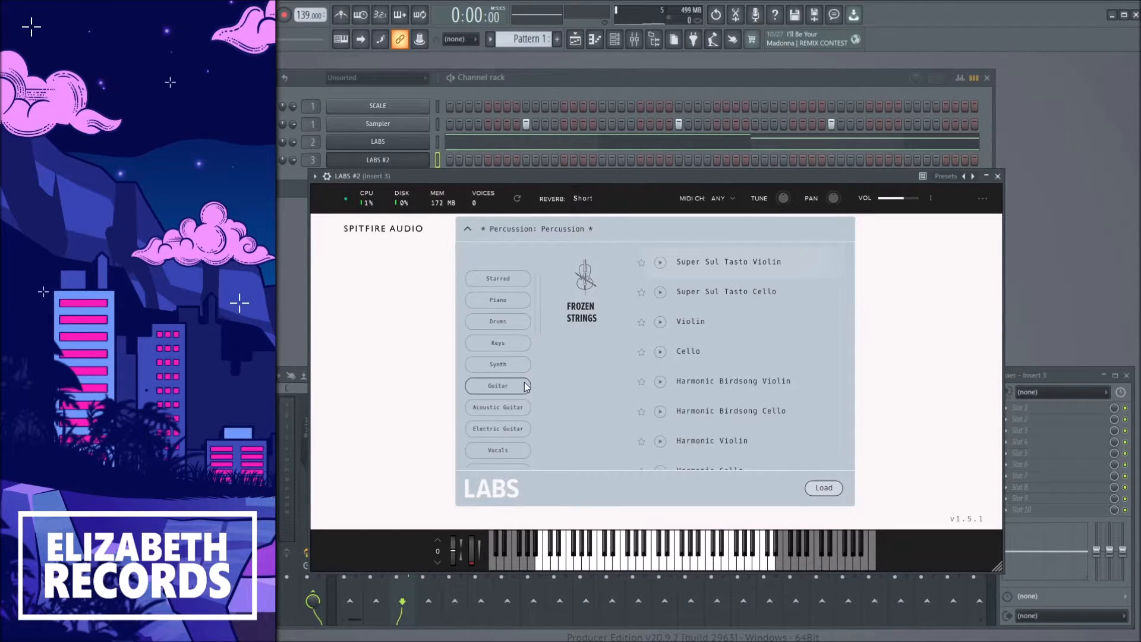
scroll(512, 413, "down", 1)
left_click(515, 419)
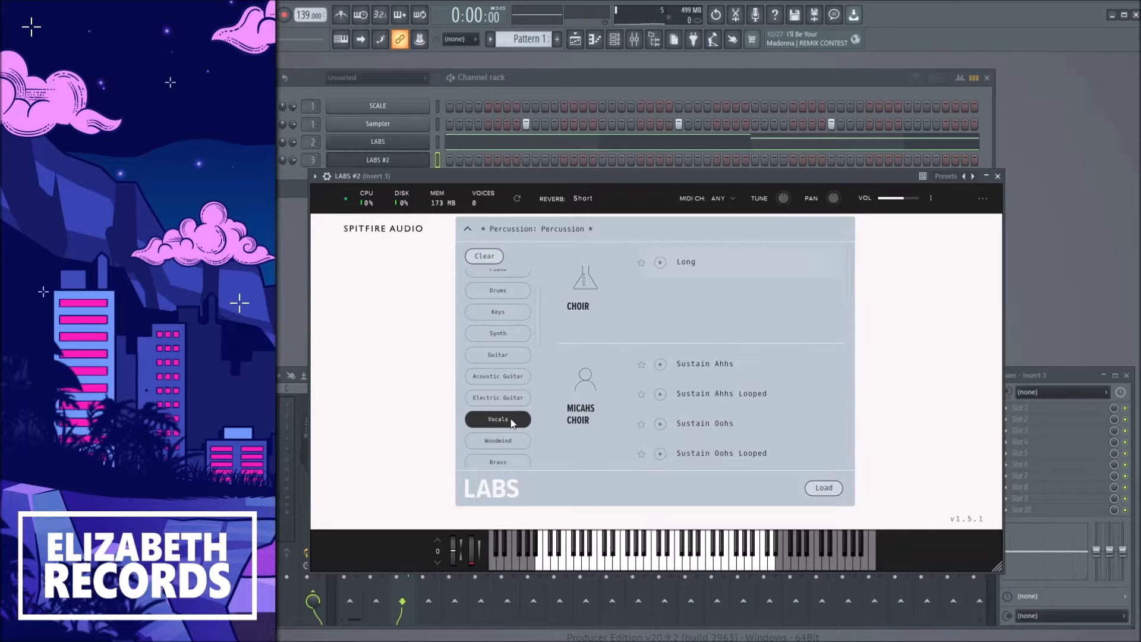
scroll(512, 423, "down", 1)
left_click(507, 409)
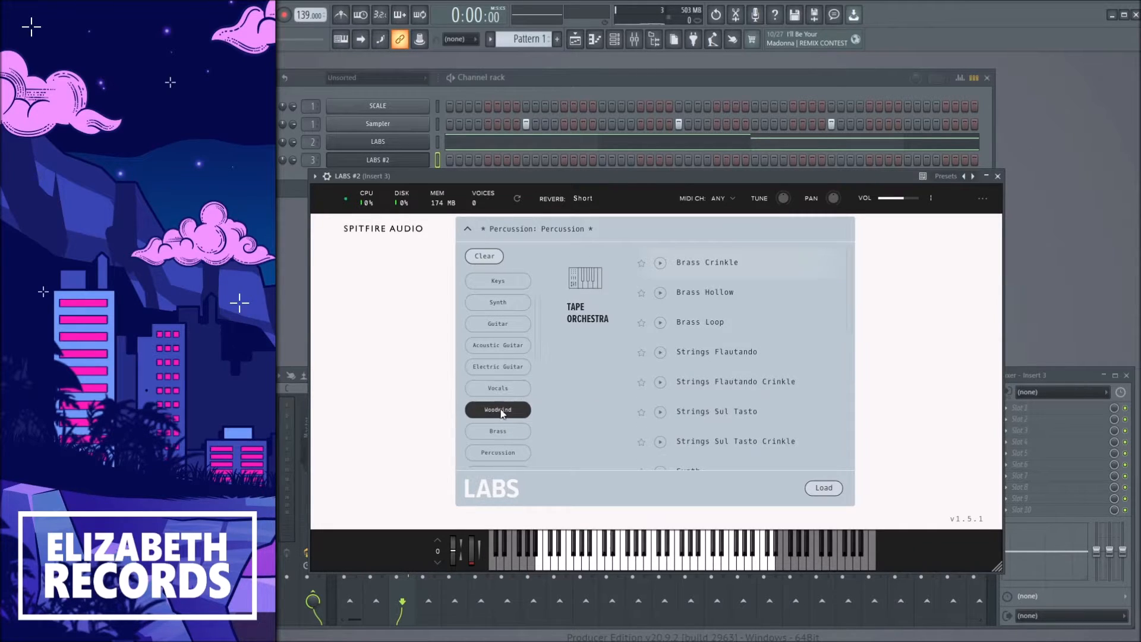
scroll(753, 380, "down", 1)
scroll(752, 378, "down", 2)
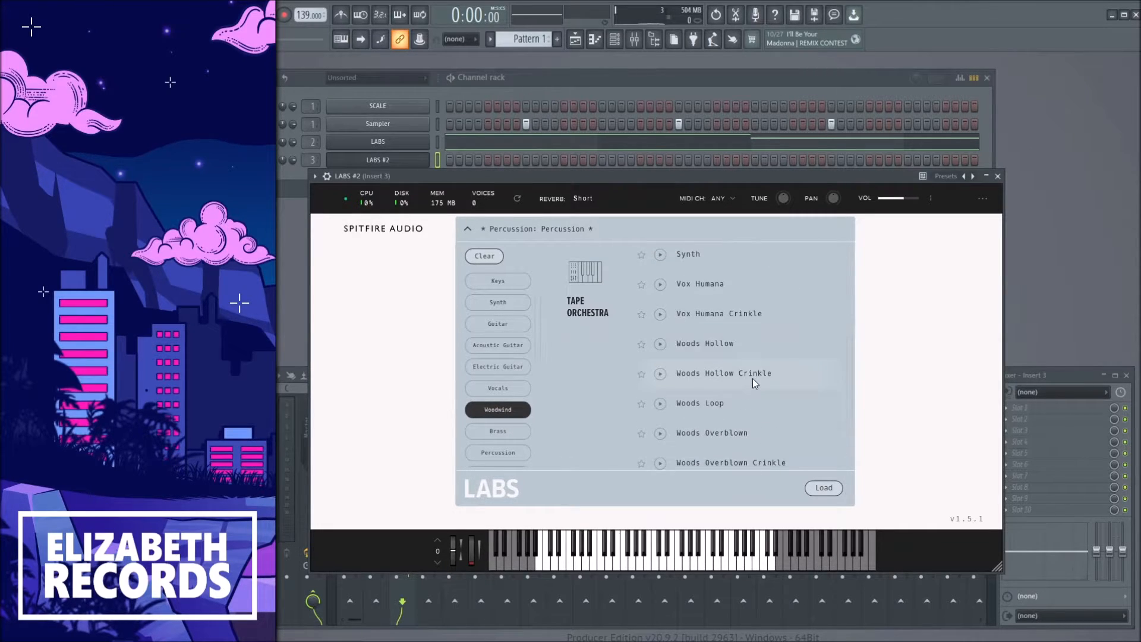
scroll(752, 378, "down", 1)
scroll(752, 378, "up", 2)
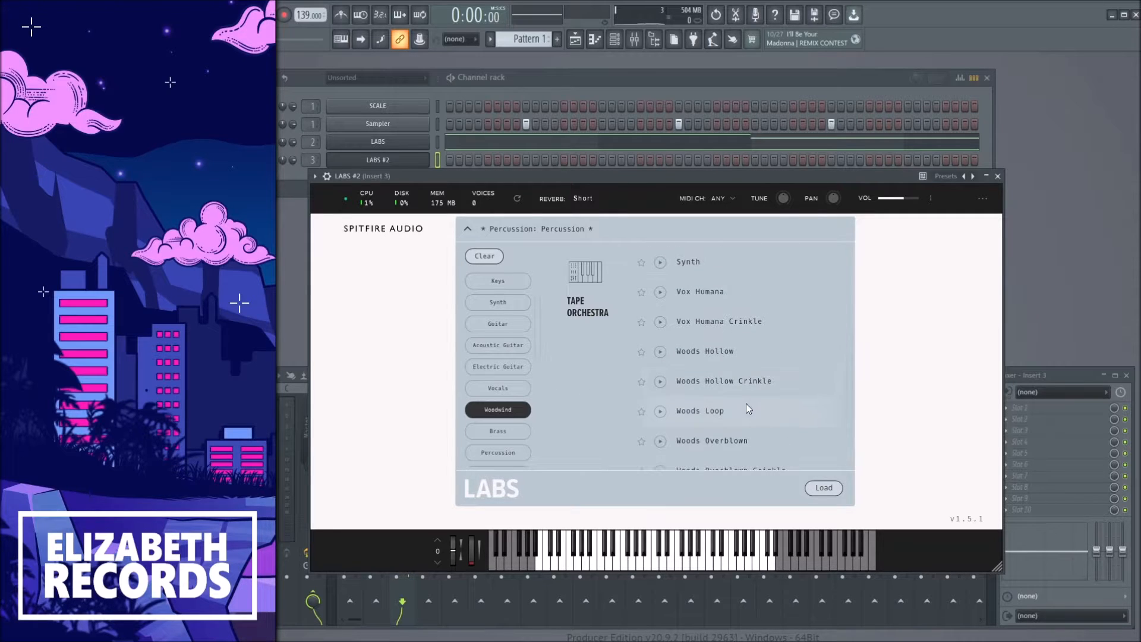
left_click(747, 403)
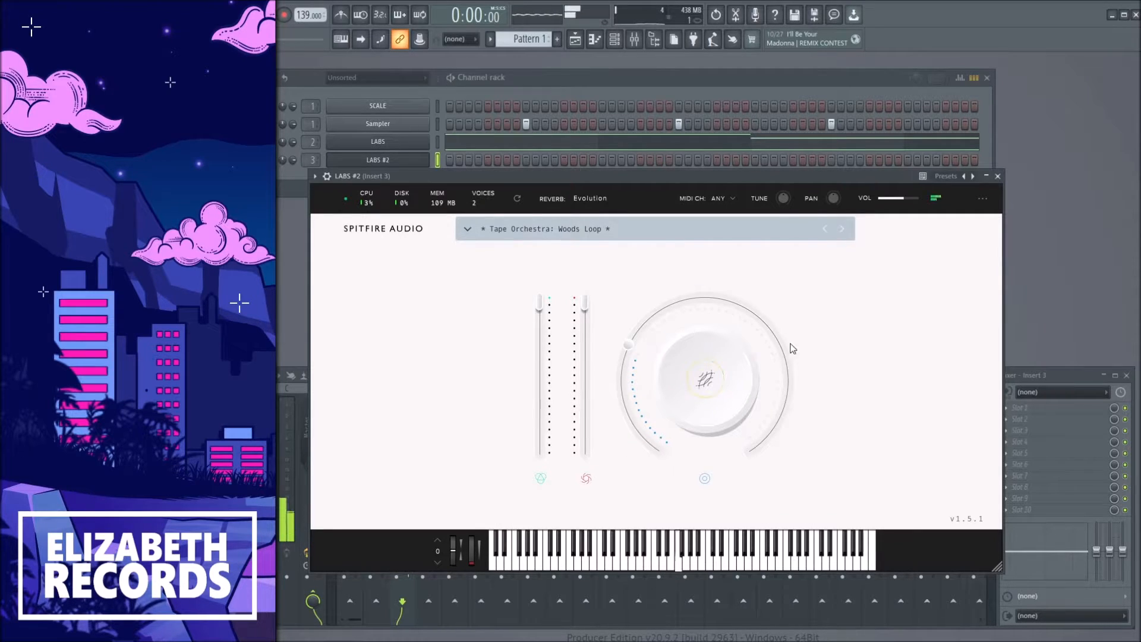
Raise the second LABS instance's output volume to maximum and increase its reverb slightly.
left_click_drag(903, 198, 989, 185)
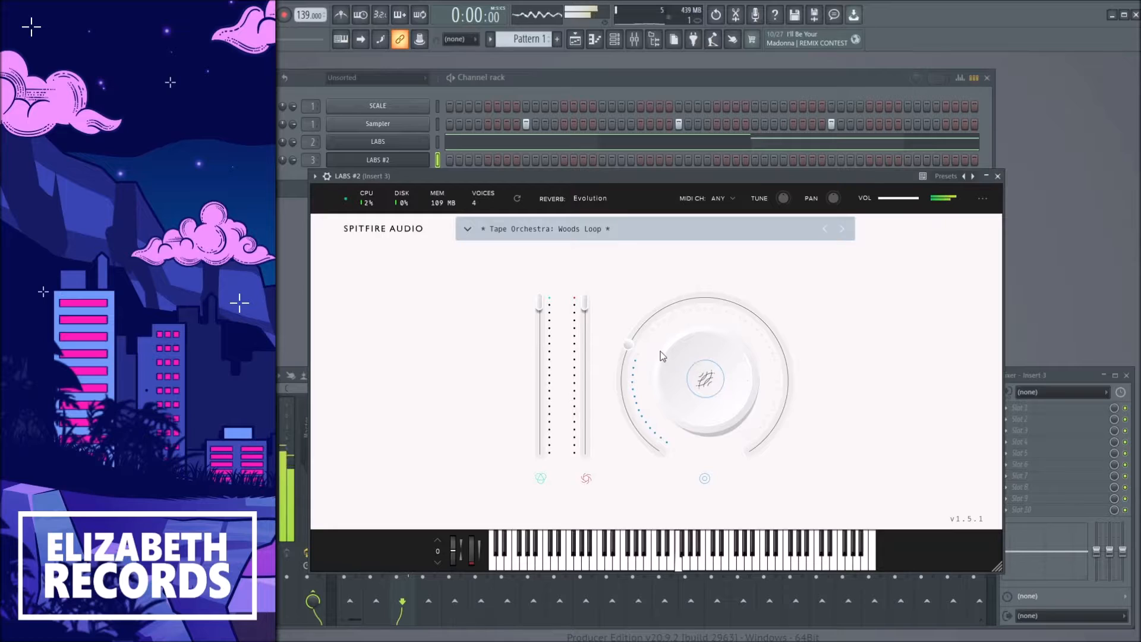
left_click_drag(629, 344, 635, 326)
Set the Woods Loop sustain to about 86%, lower the red-marked slider slightly and close the plugin.
left_click(705, 381)
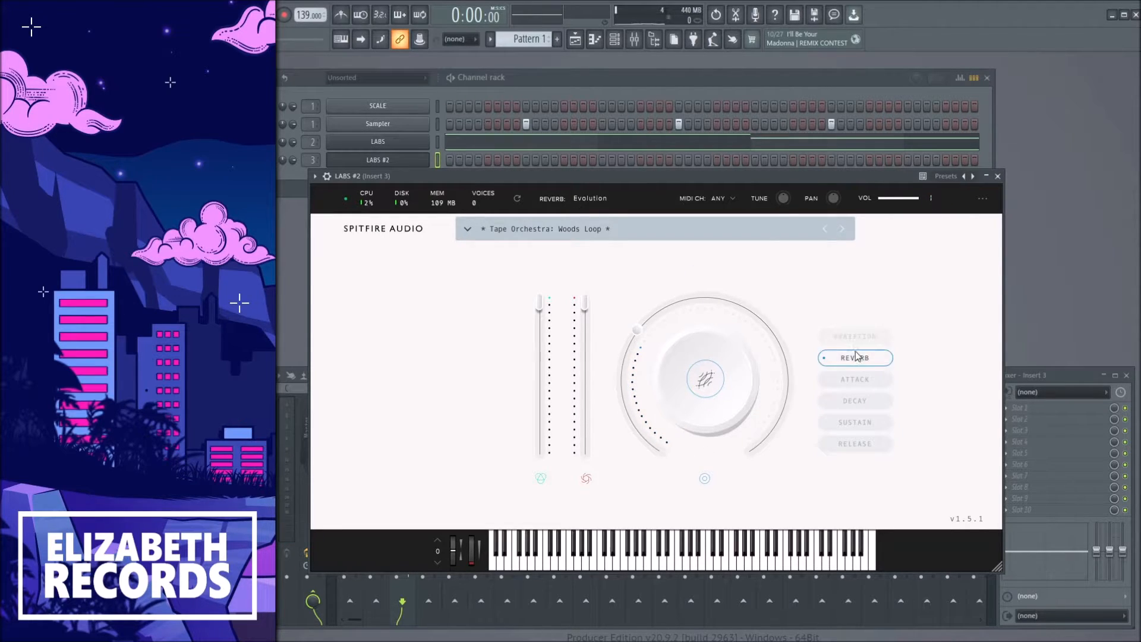
left_click(862, 442)
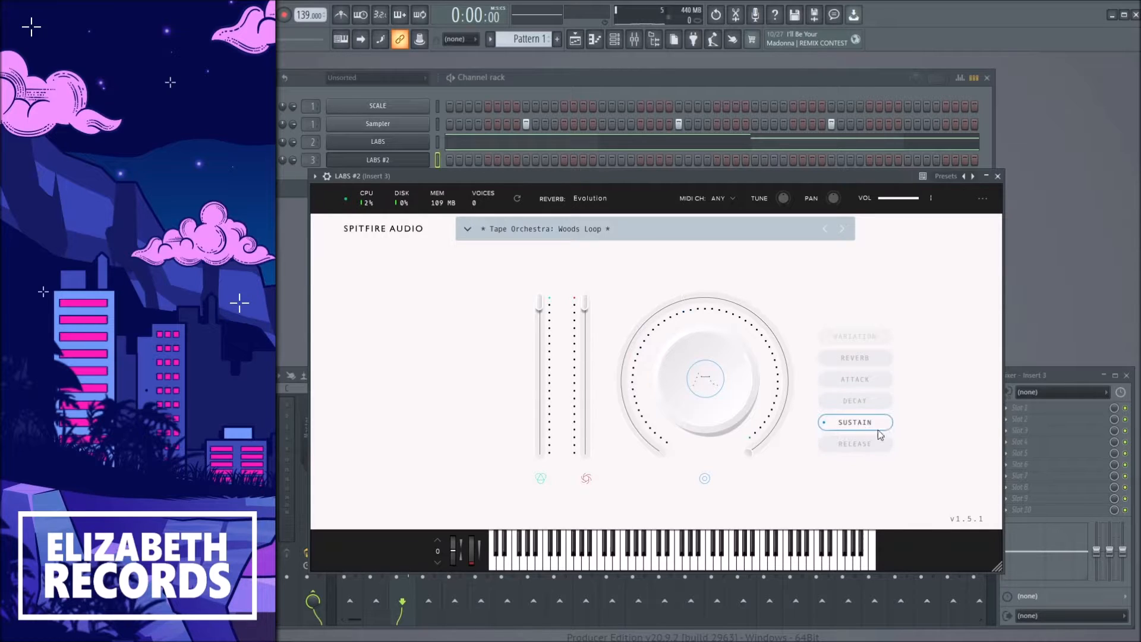
left_click(879, 429)
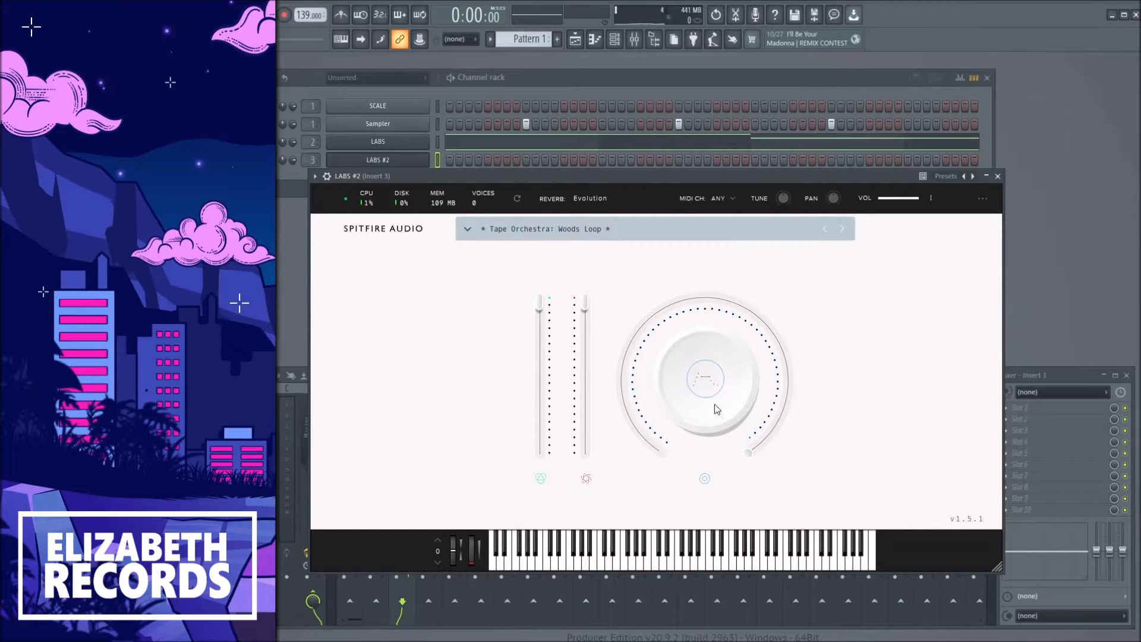
left_click_drag(751, 453, 783, 416)
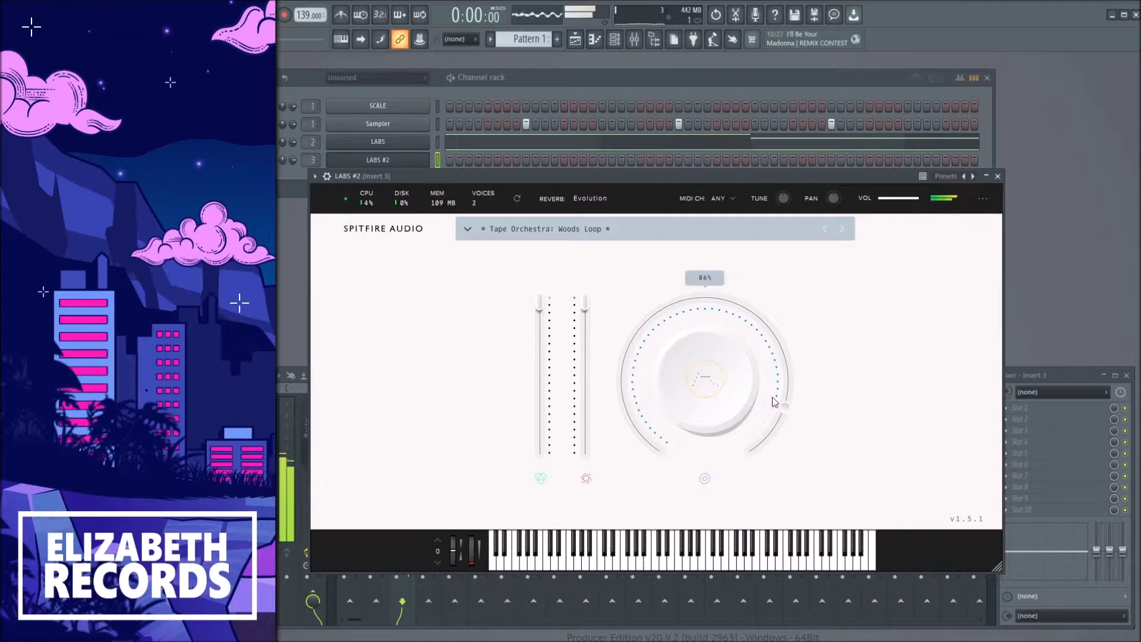
left_click_drag(585, 305, 585, 331)
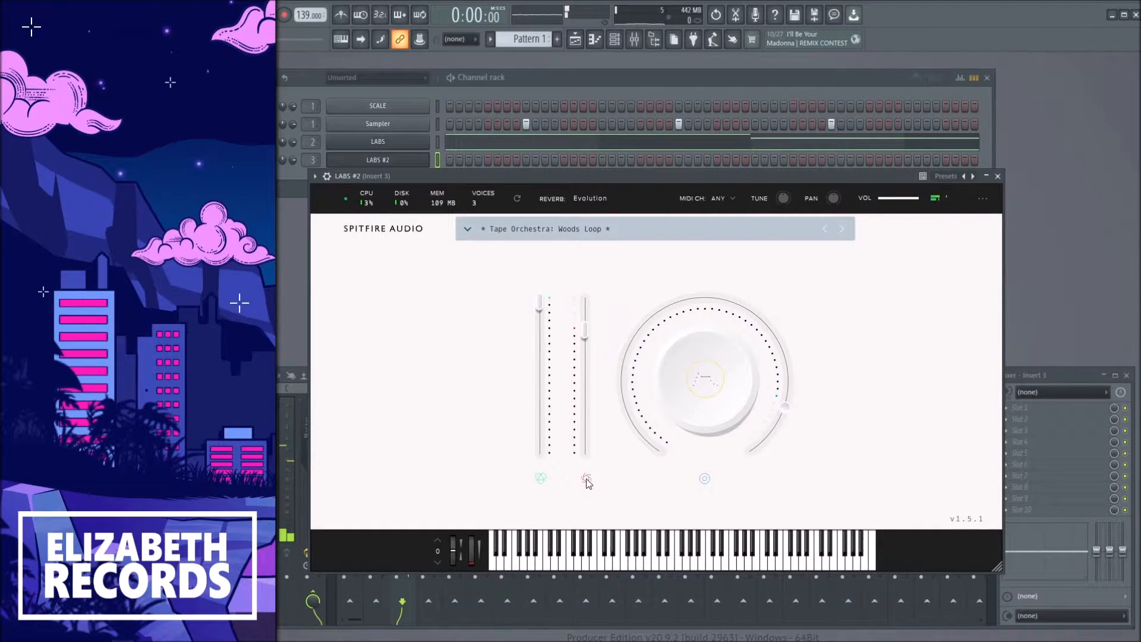
left_click(998, 176)
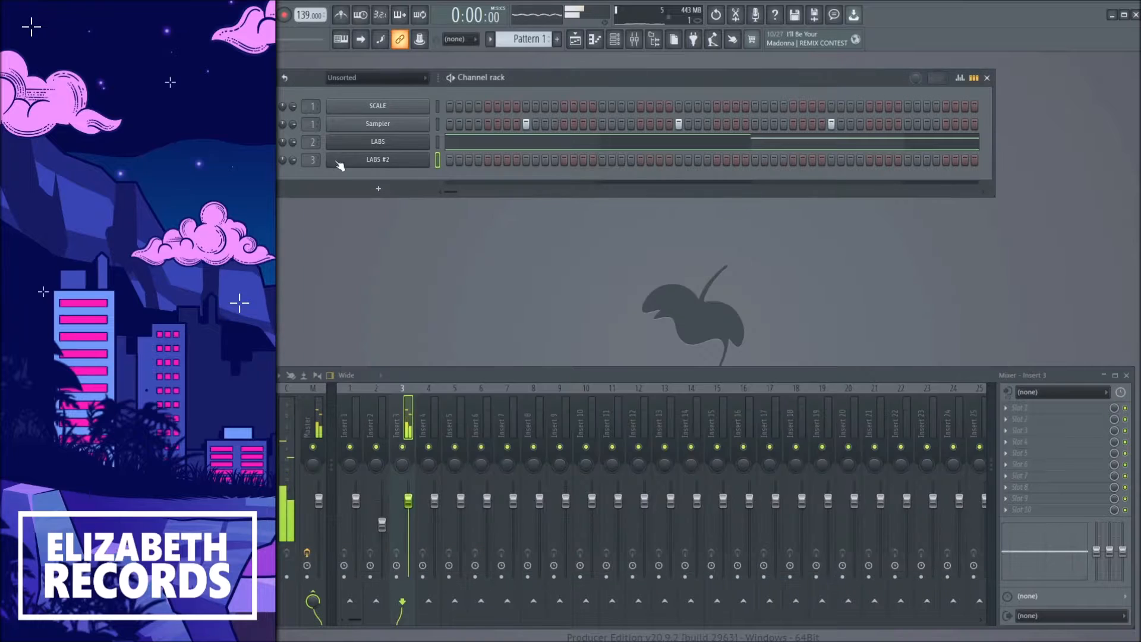
Start the LABS #2 melody with two short A6 notes, a half-bar F6 and a one-bar C7 across bars 1 and 2.
key("F7")
left_click_drag(302, 184, 281, 183)
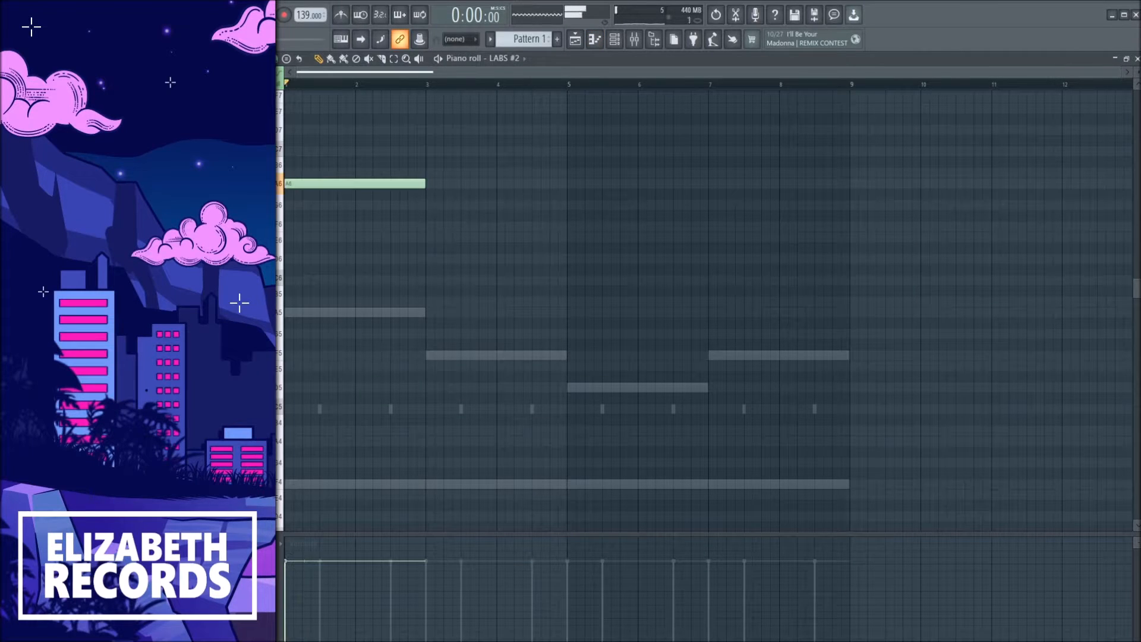
left_click_drag(416, 182, 290, 182)
left_click(302, 182)
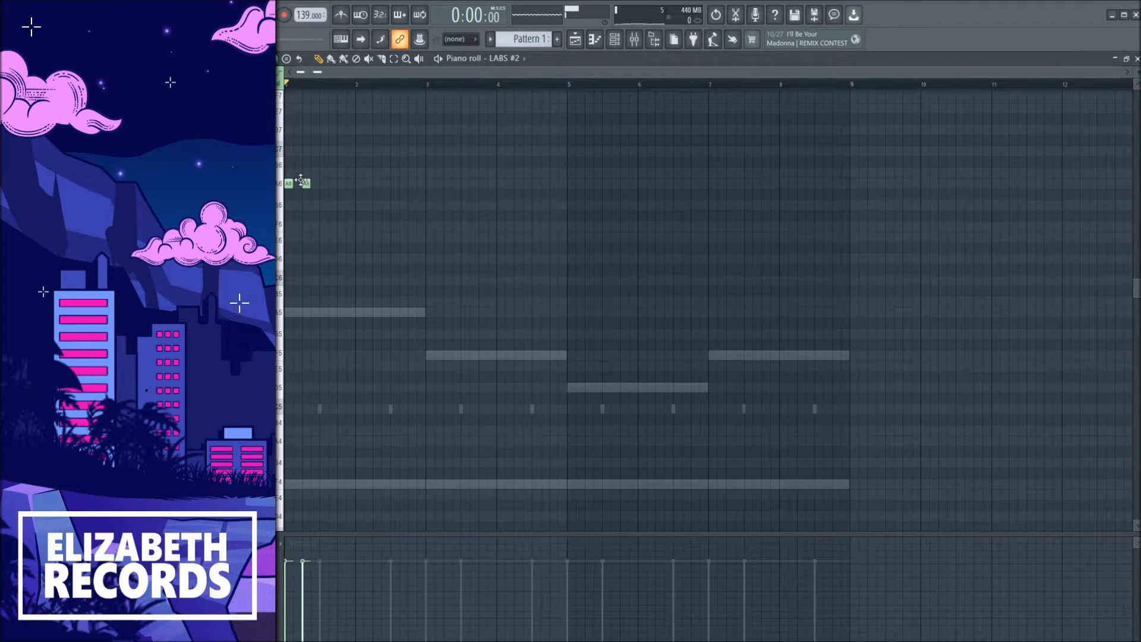
left_click(325, 226)
left_click_drag(325, 226, 356, 227)
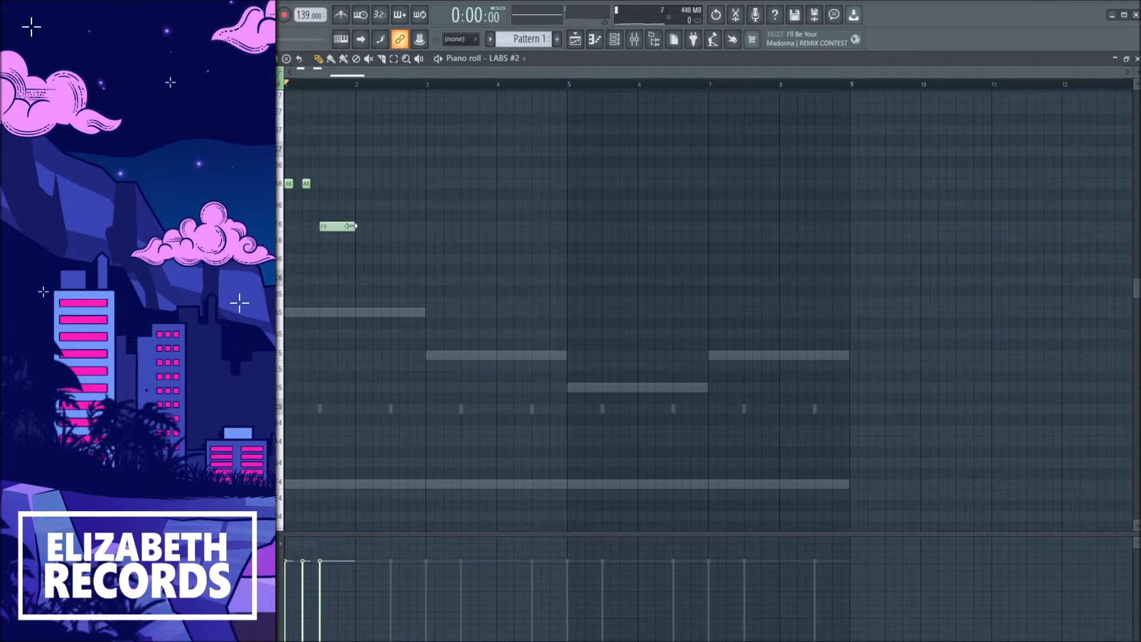
key("space")
left_click(359, 151)
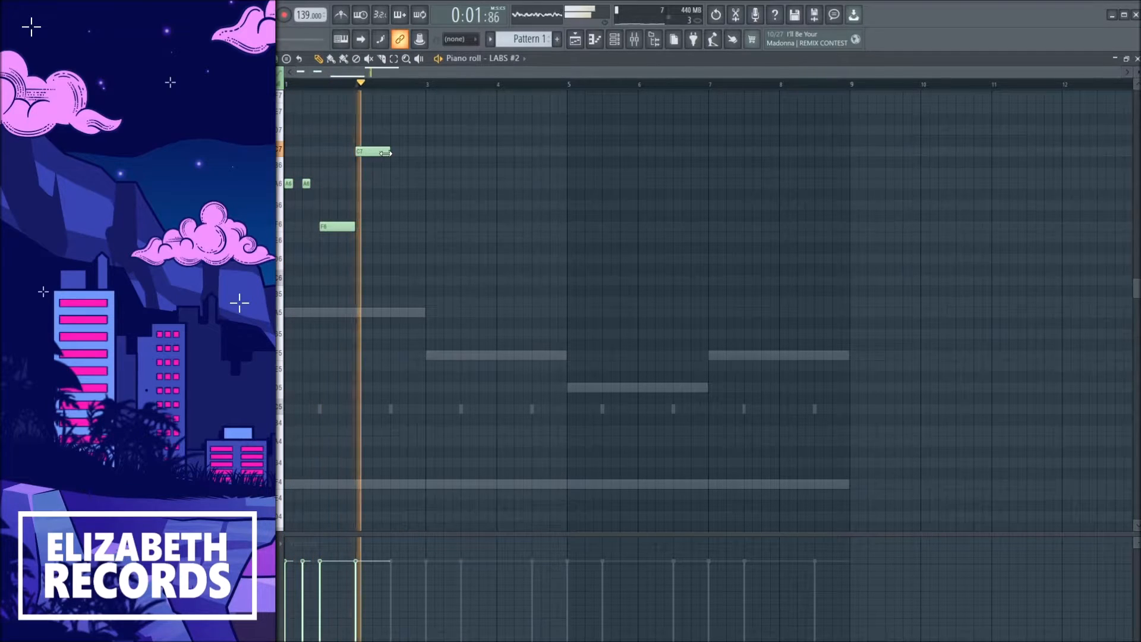
left_click_drag(387, 151, 424, 151)
key("space")
Duplicate the two-bar phrase into bars 3 and 4, ending the copy with half-bar D6 and C6 notes instead of C7.
key("ctrl+b")
left_click_drag(526, 151, 542, 280)
key("space")
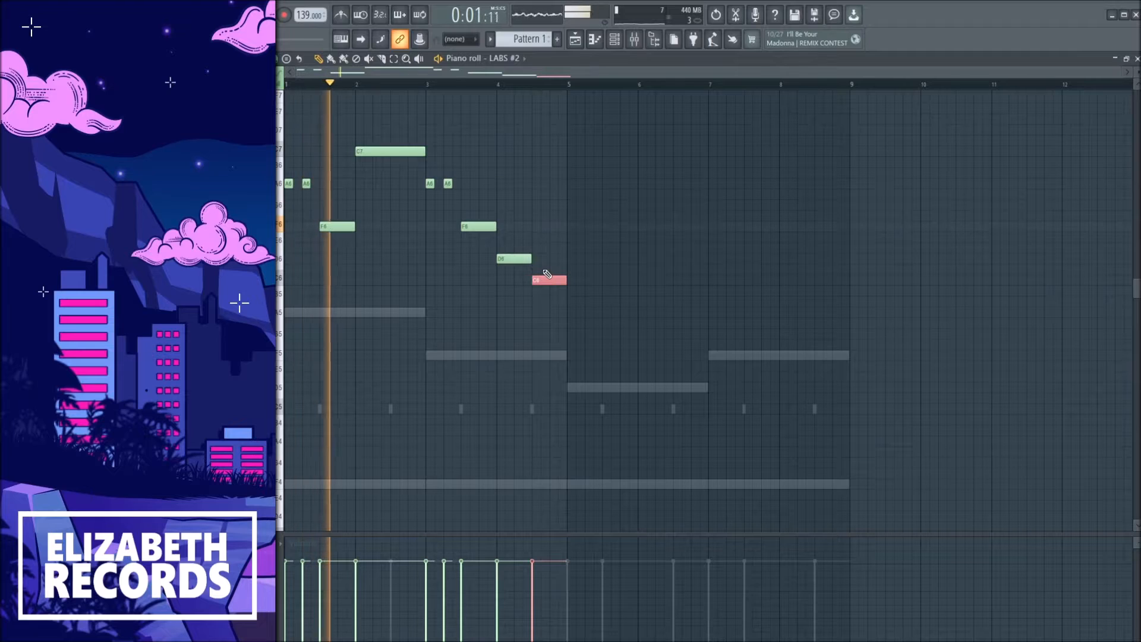
Deselect the C6 note and duplicate the four-bar LABS #2 melody to fill bars 5 to 8.
key("ctrl+Up")
key("ctrl+Down")
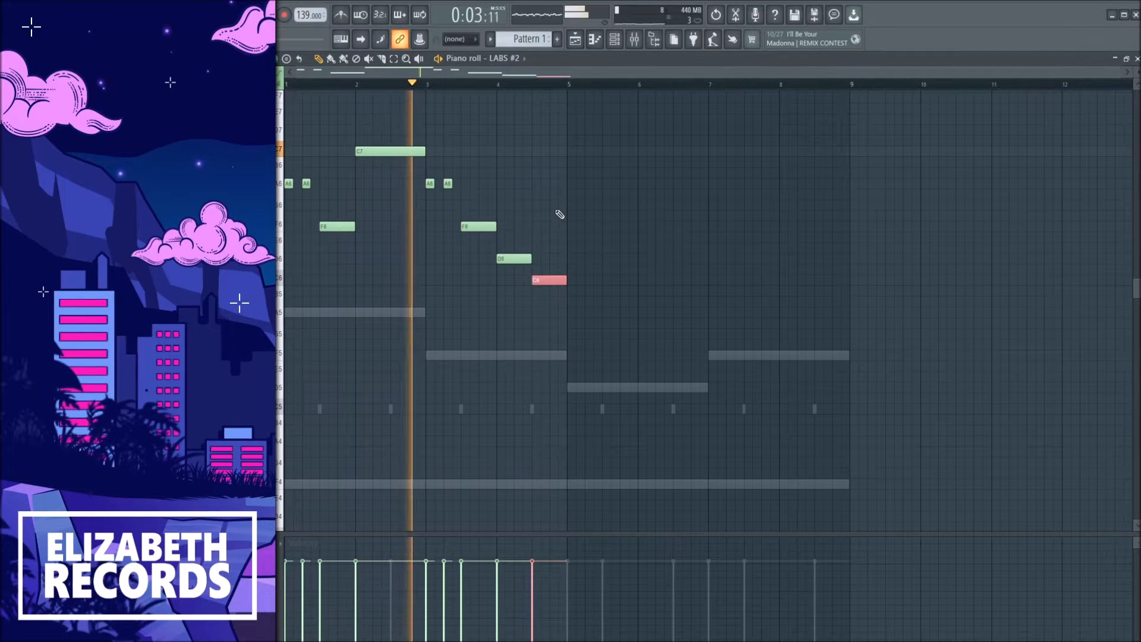
left_click(576, 231, "ctrl")
key("ctrl+b")
Solo mixer insert 3, lower its level slightly and unsolo it.
key("F7")
right_click(403, 447)
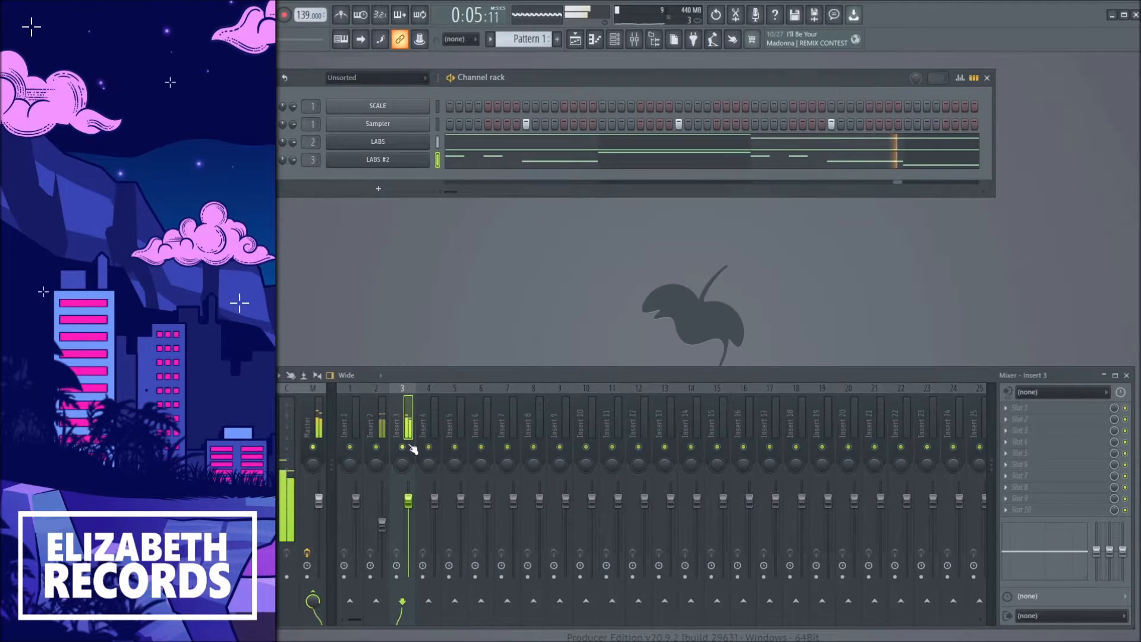
left_click_drag(408, 501, 408, 512)
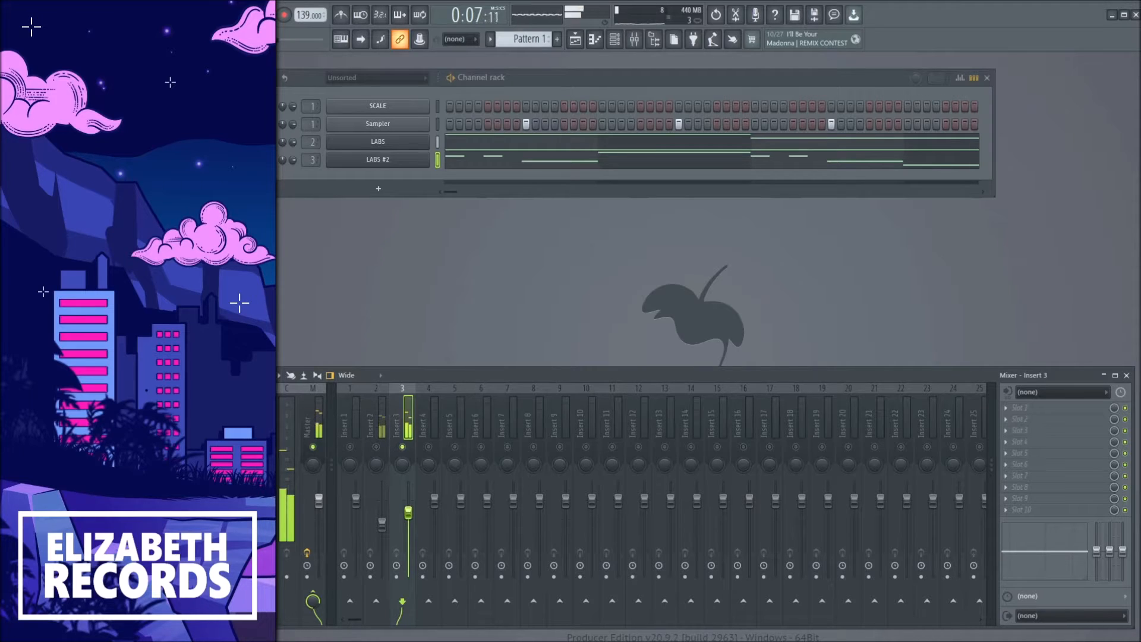
right_click(403, 447)
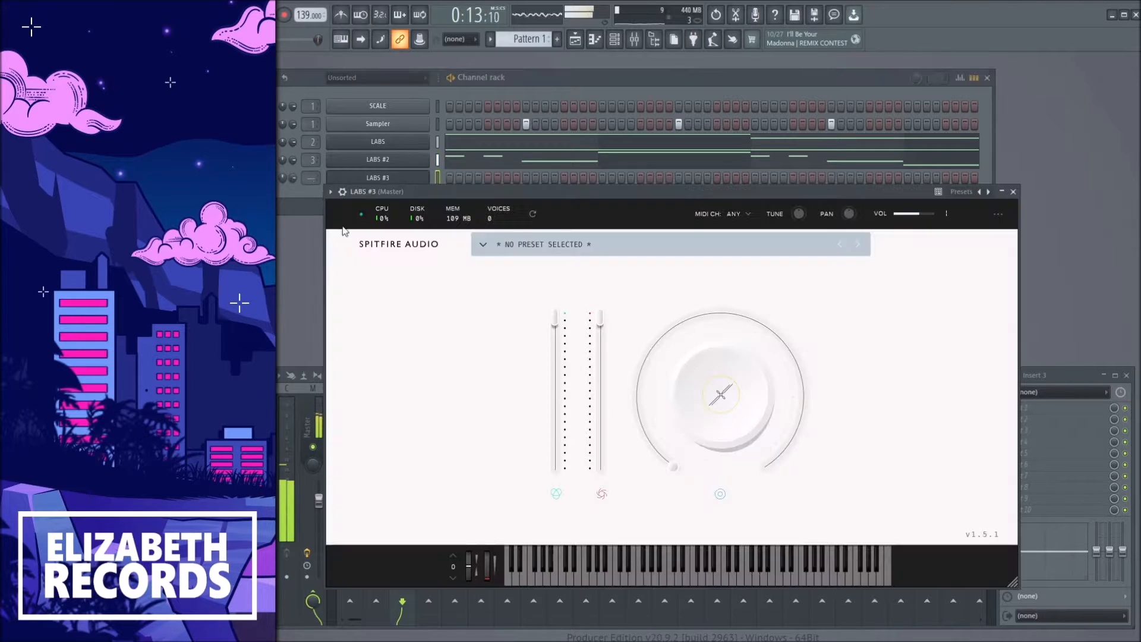
Load the Soft Piano preset from the Piano category in LABS #3, with the channel routed to mixer insert 4.
left_click(529, 248)
left_click(514, 315)
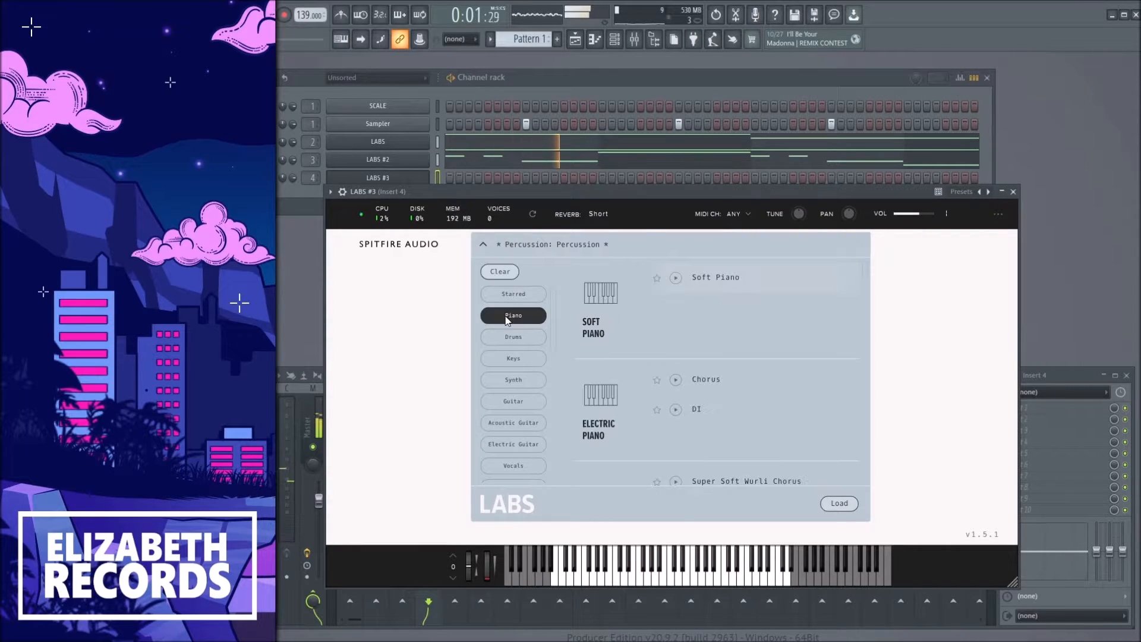
left_click(754, 274)
left_click(1013, 191)
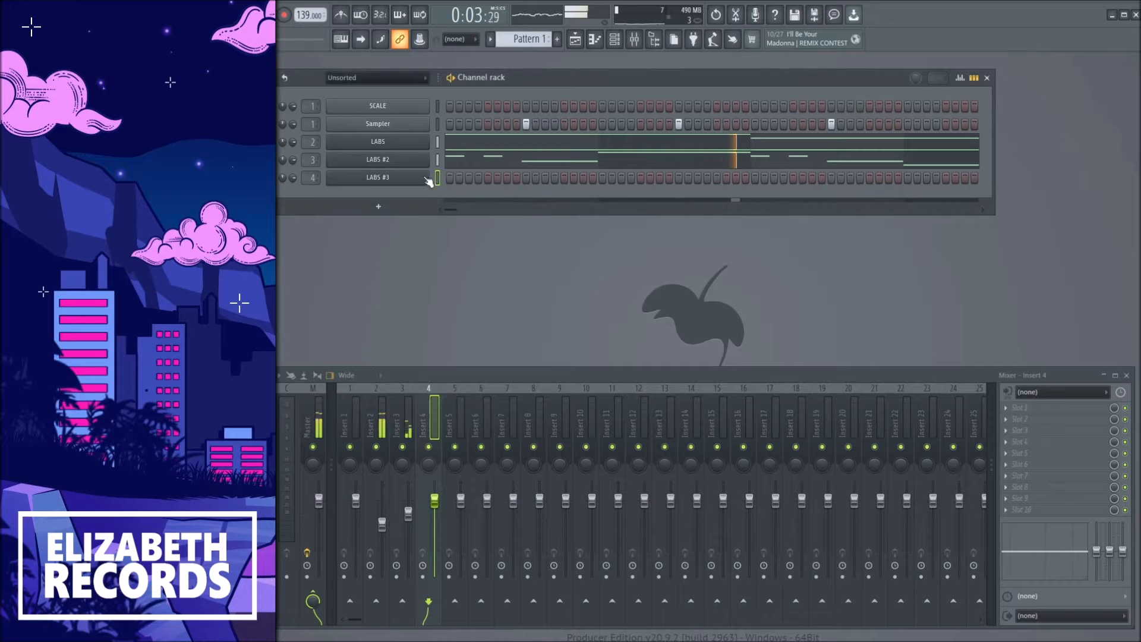
Stop playback and draw a two-bar F4 note at the start of the LABS #3 piano roll.
key("F7")
key("space")
scroll(355, 423, "down", 2)
left_click(299, 420)
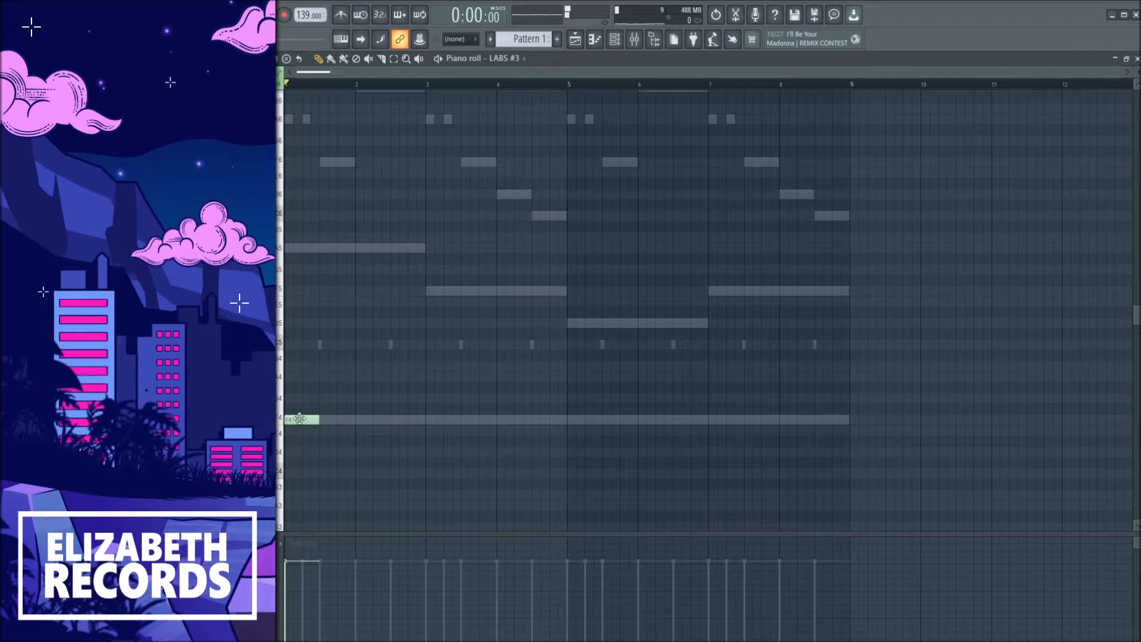
left_click_drag(318, 420, 426, 421)
Raise the F4 note's velocity slightly and add a matching two-bar F3 note an octave below.
left_click_drag(465, 445, 316, 361, "ctrl")
scroll(328, 417, "up", 3, "alt")
right_click(432, 337)
key("space")
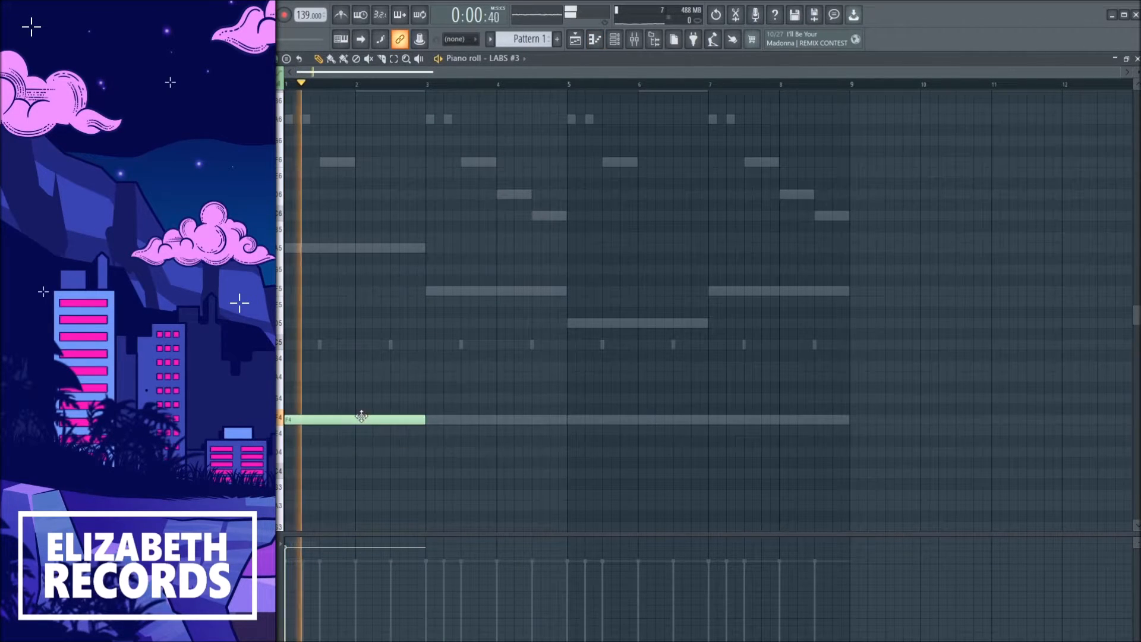
key("space")
scroll(356, 425, "down", 1)
left_click_drag(298, 506, 290, 516)
Copy the two F notes to A4 and A5, starting one beat in, and shorten the copies to five beats.
key("ctrl+a")
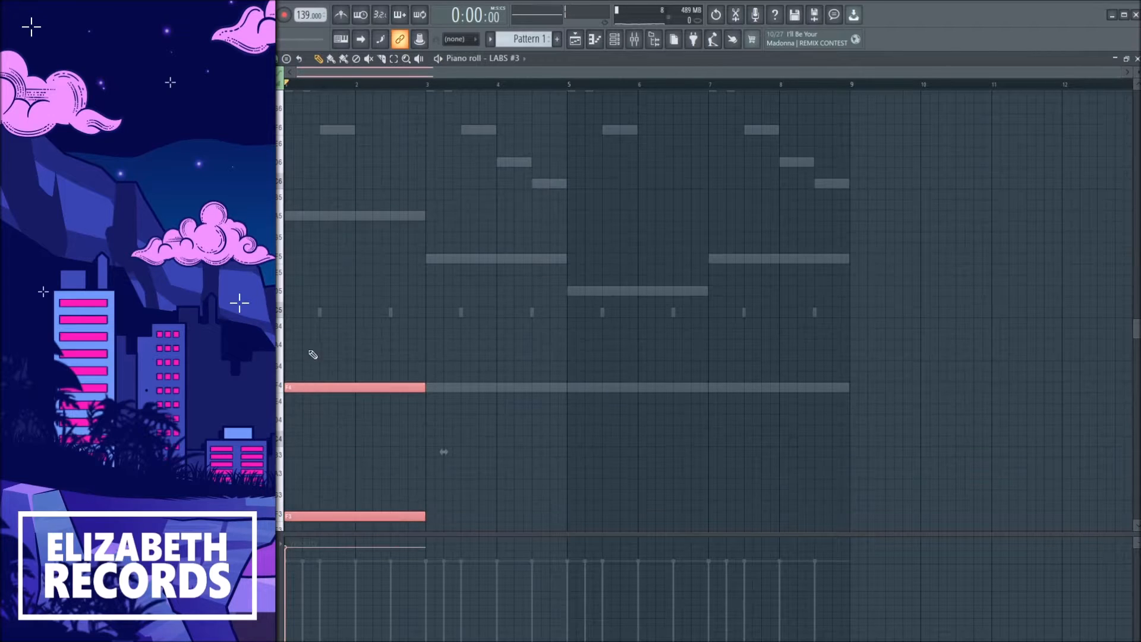
left_click_drag(321, 386, 342, 340, "shift")
key("ctrl+Up")
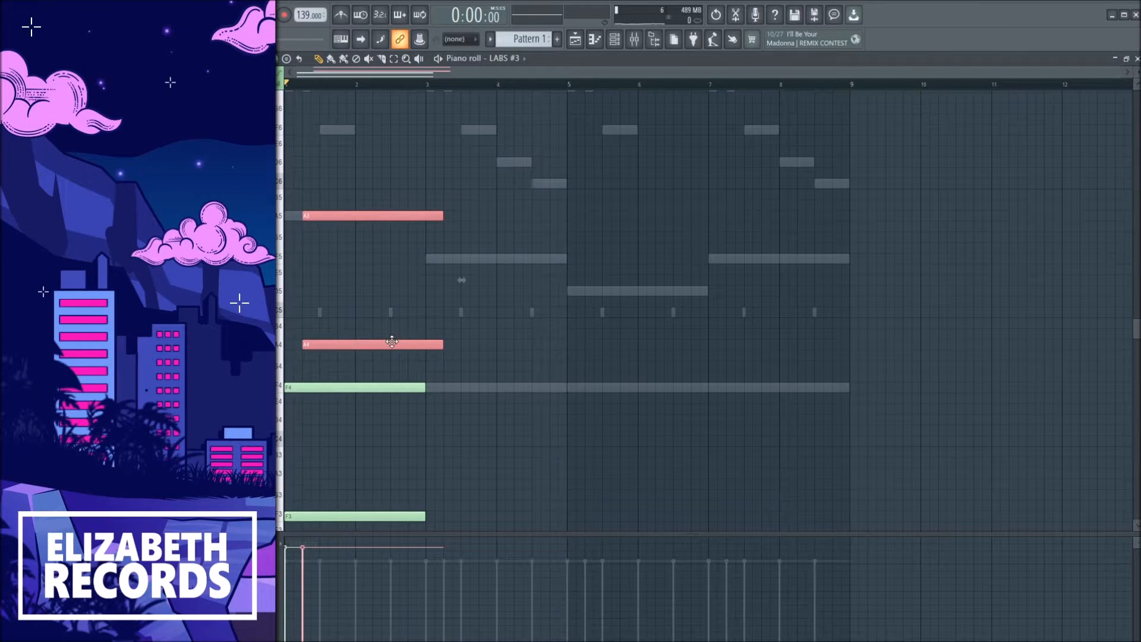
left_click(443, 225)
right_click(457, 226)
left_click_drag(416, 201, 449, 360, "ctrl")
left_click_drag(441, 344, 389, 342)
left_click(425, 339, "ctrl")
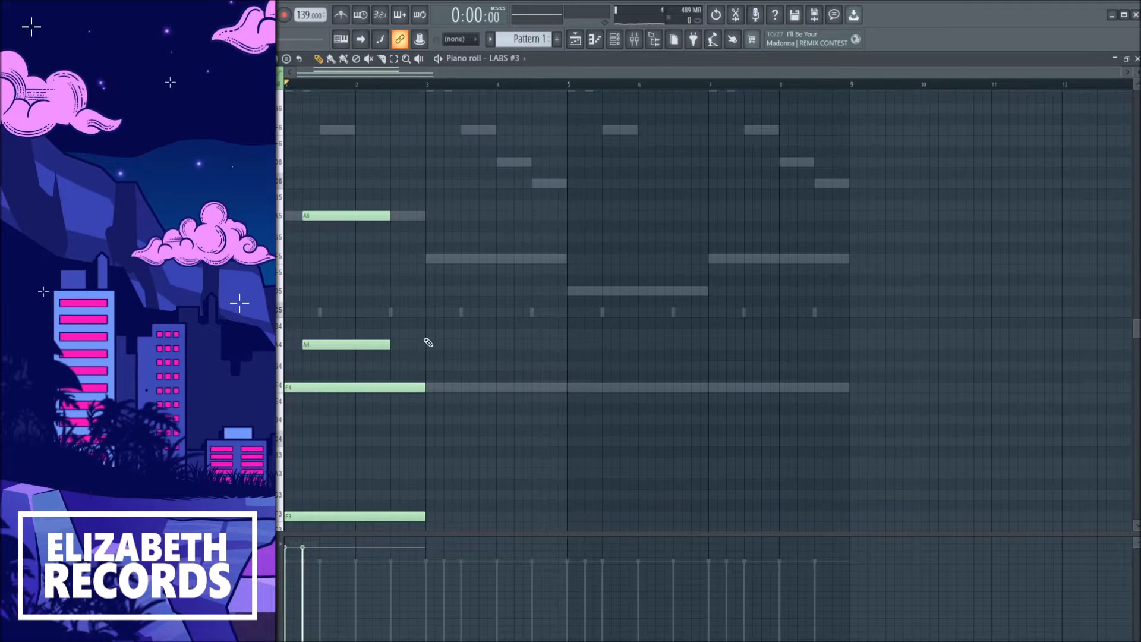
Add F5 on the last beat of bar 1 and D5 at the start of bar 2, both ending at bar 3.
left_click(339, 261)
left_click(356, 290)
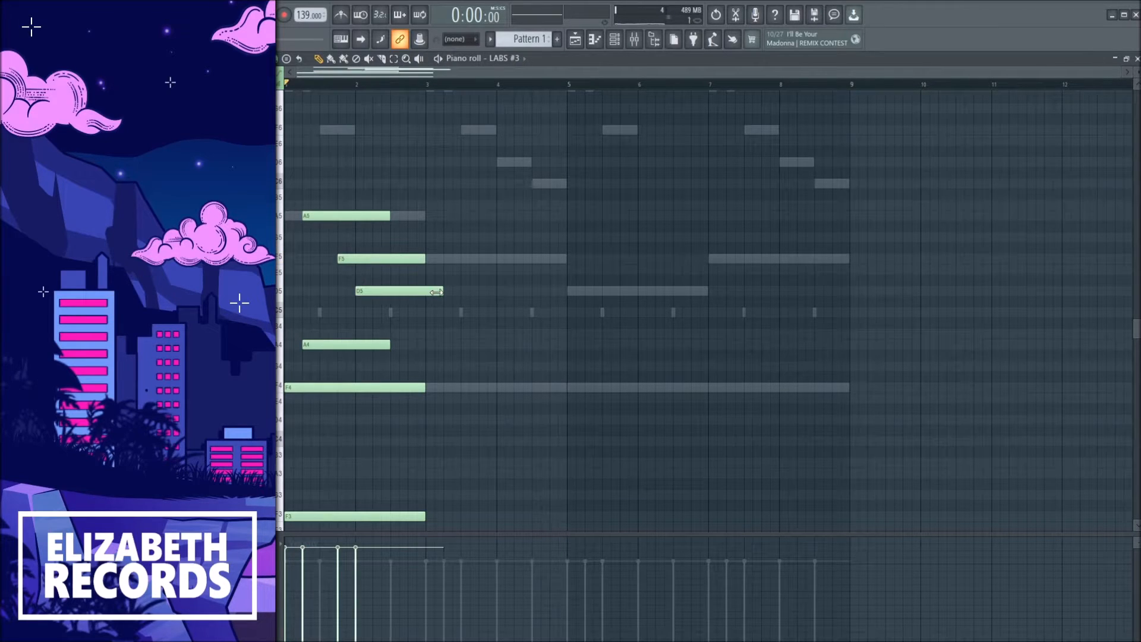
left_click_drag(442, 291, 432, 270)
Add ascending D6 and E6 notes ending at bar 3, plus one-beat A6 and G6 notes on bar 2's last two beats.
scroll(392, 252, "up", 3)
left_click(368, 290)
left_click(403, 271)
left_click_drag(441, 270, 423, 237)
left_click(411, 237)
left_click(399, 215)
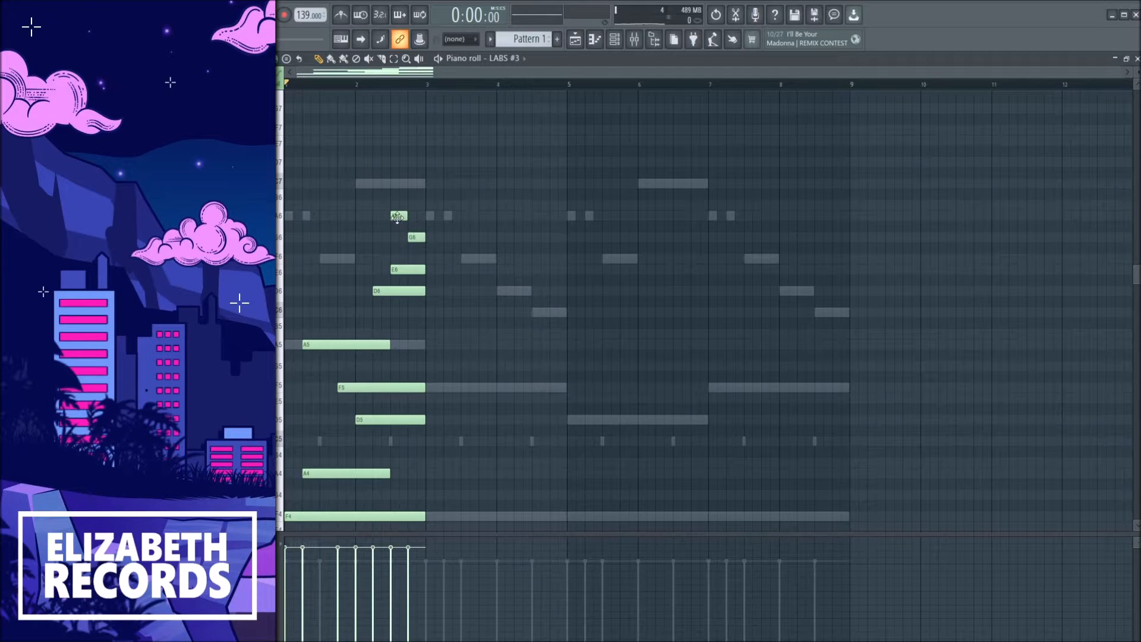
Shorten the A6 and G6 notes slightly and play the pattern.
scroll(399, 232, "up", 3)
left_click_drag(404, 219, 459, 239)
left_click_drag(521, 260, 432, 215, "ctrl")
left_click(454, 199, "ctrl")
key("space")
scroll(485, 225, "down", 3)
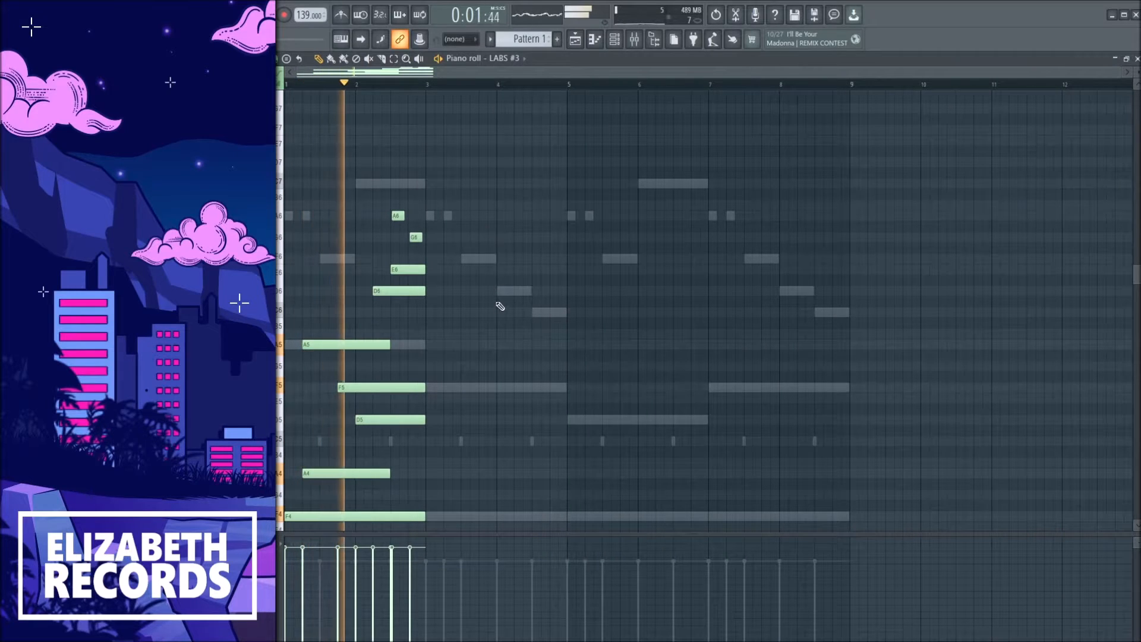
Duplicate the two-bar LABS #3 phrase until it fills eight bars, then close the piano roll.
key("ctrl+b")
left_click(605, 341, "ctrl")
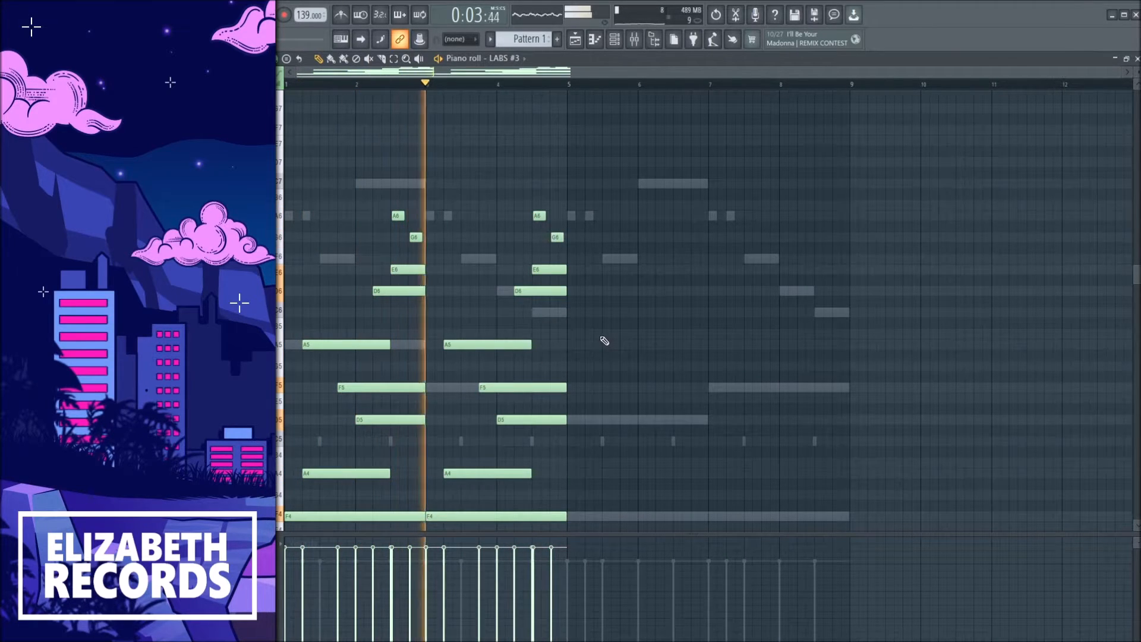
scroll(601, 339, "down", 2)
scroll(507, 416, "down", 4)
key("ctrl+b")
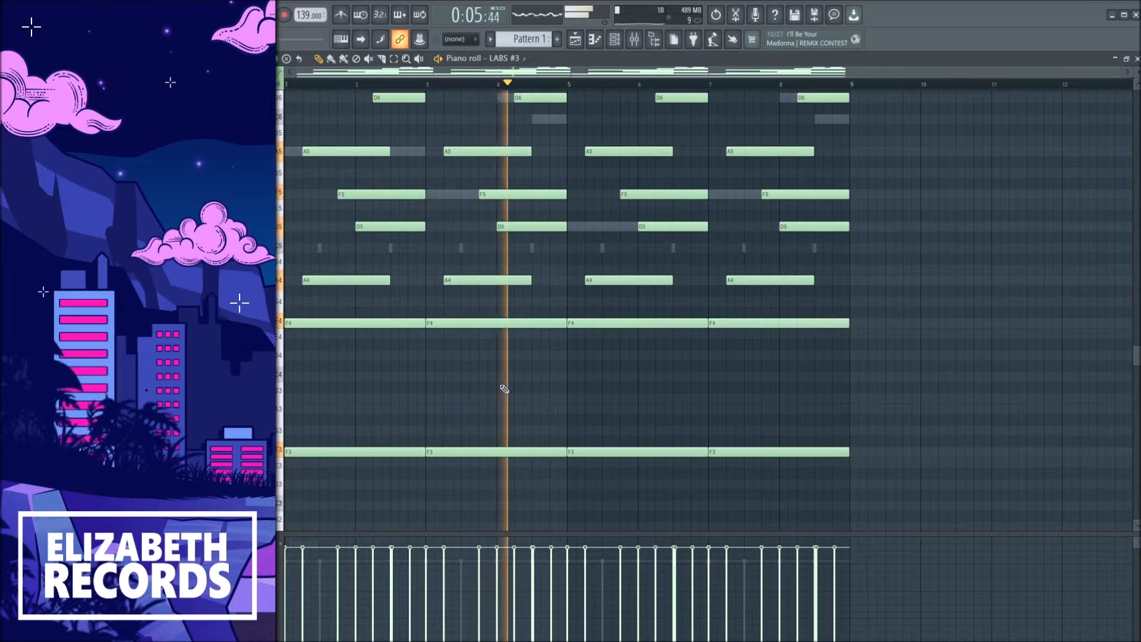
scroll(529, 386, "up", 3)
key("F7")
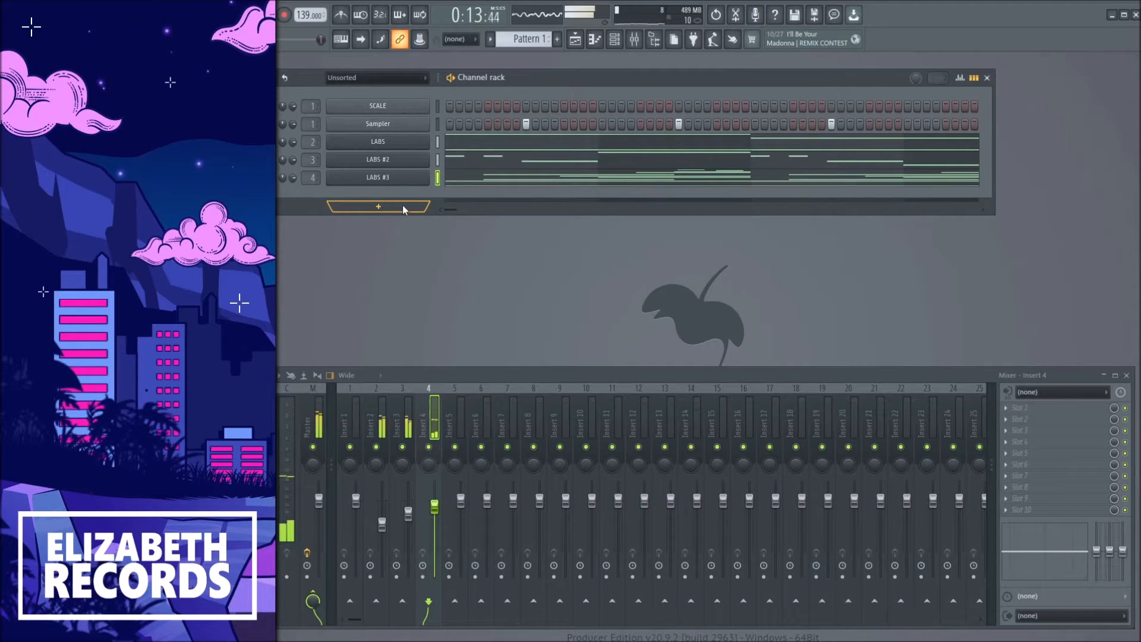
Stop playback, add an FL Keys channel and route it to mixer insert 5.
key("space")
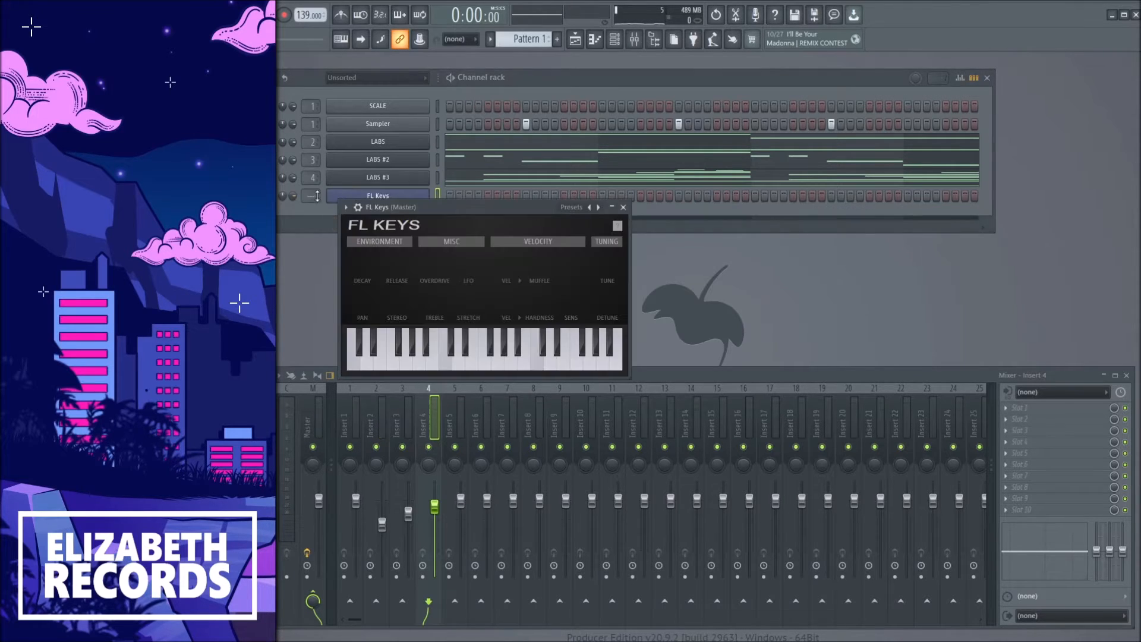
left_click(610, 261)
left_click(623, 209)
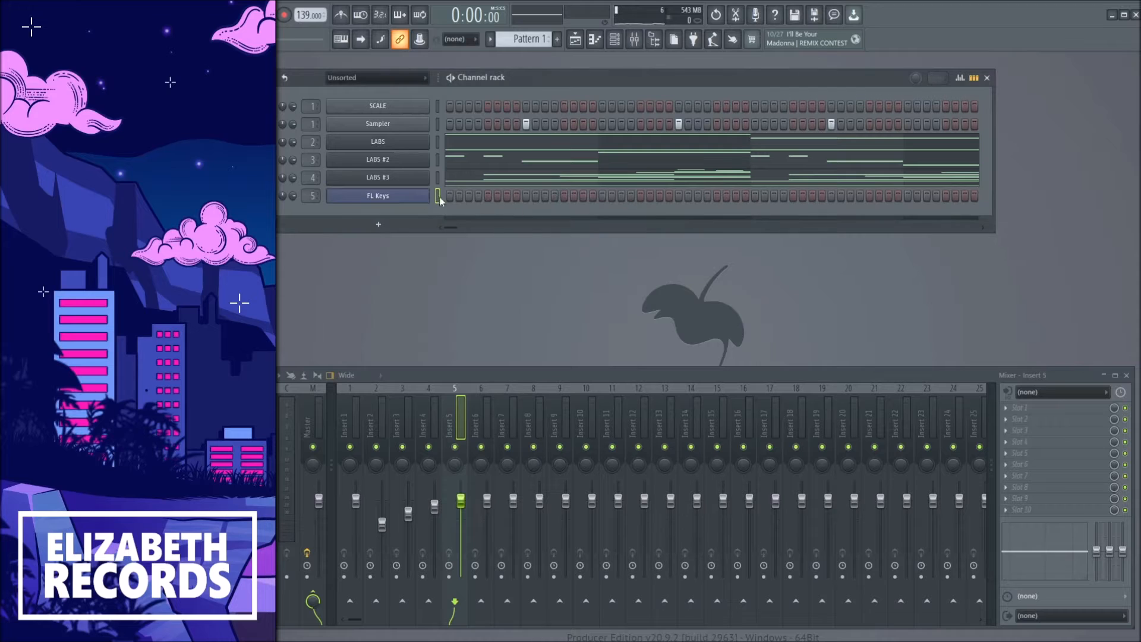
Draw two-bar F3 and F2 notes at the start of the FL Keys piano roll and repeat them at bar 5.
key("F7")
scroll(376, 331, "down", 4)
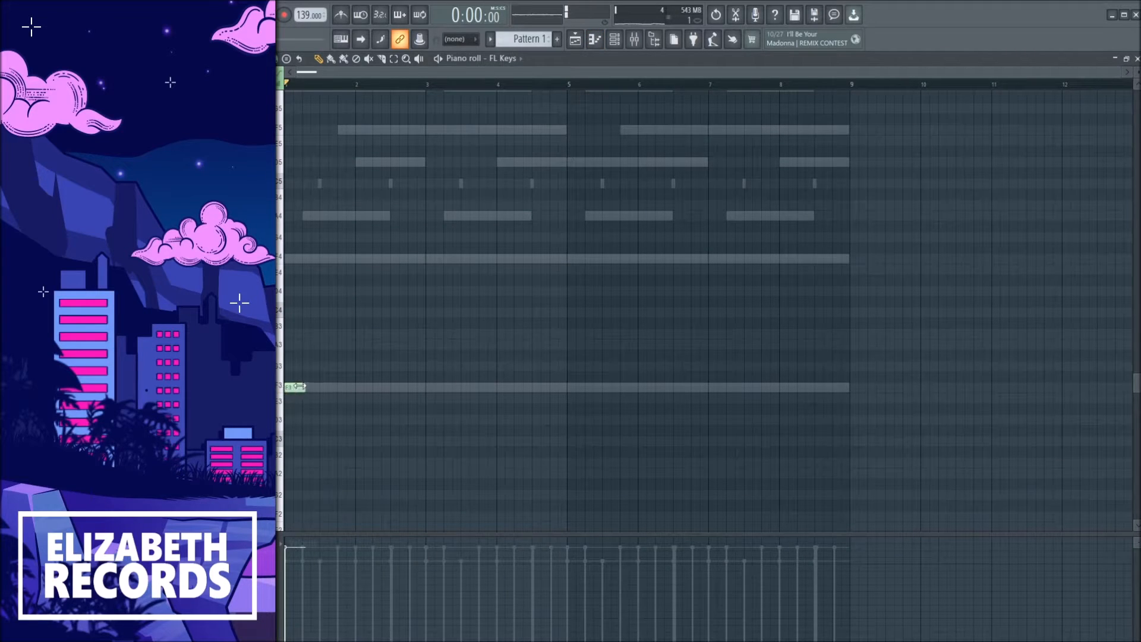
left_click_drag(298, 386, 601, 410)
left_click(302, 519)
key("ctrl+a")
key("ctrl+b")
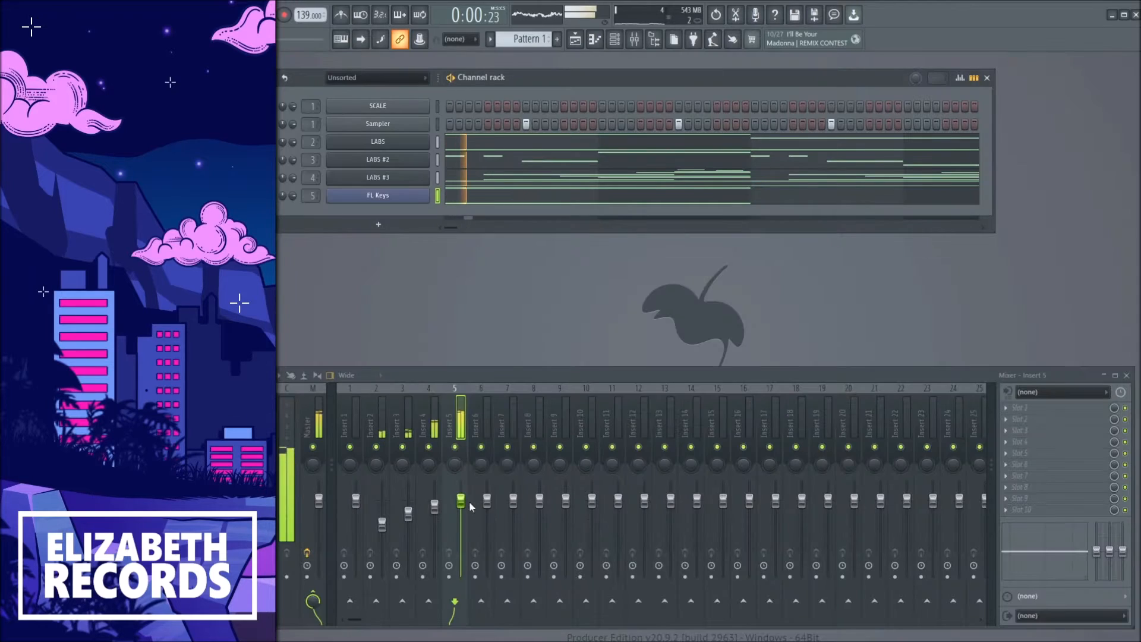
Lower the level of mixer insert 5 and review the FL Keys notes in the piano roll.
left_click_drag(461, 501, 461, 531)
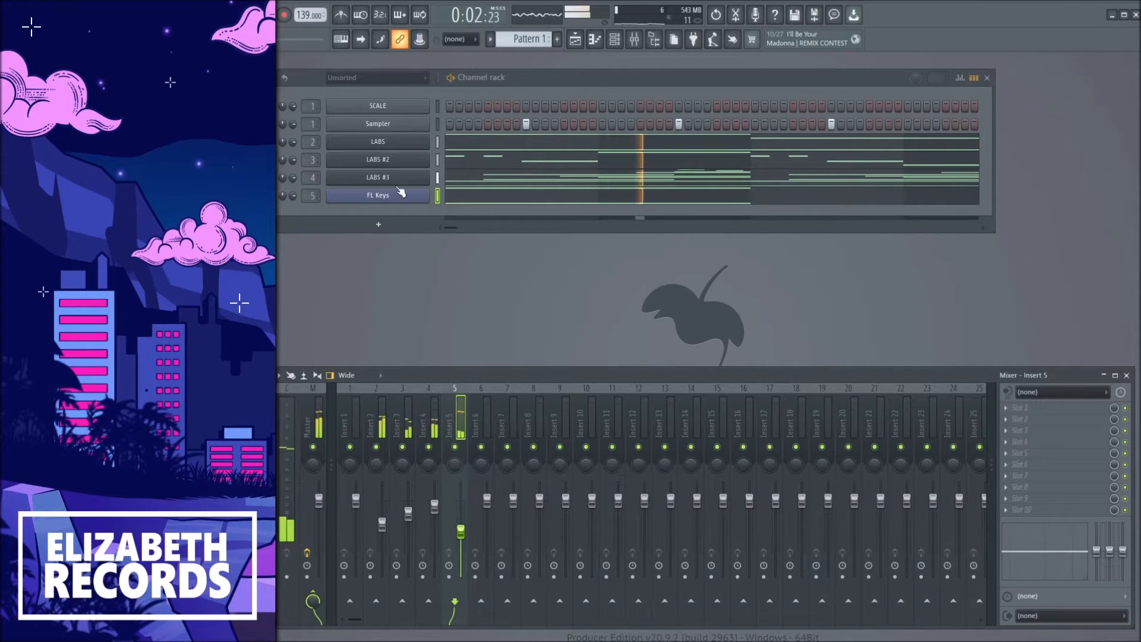
left_click(453, 201)
scroll(606, 254, "down", 3)
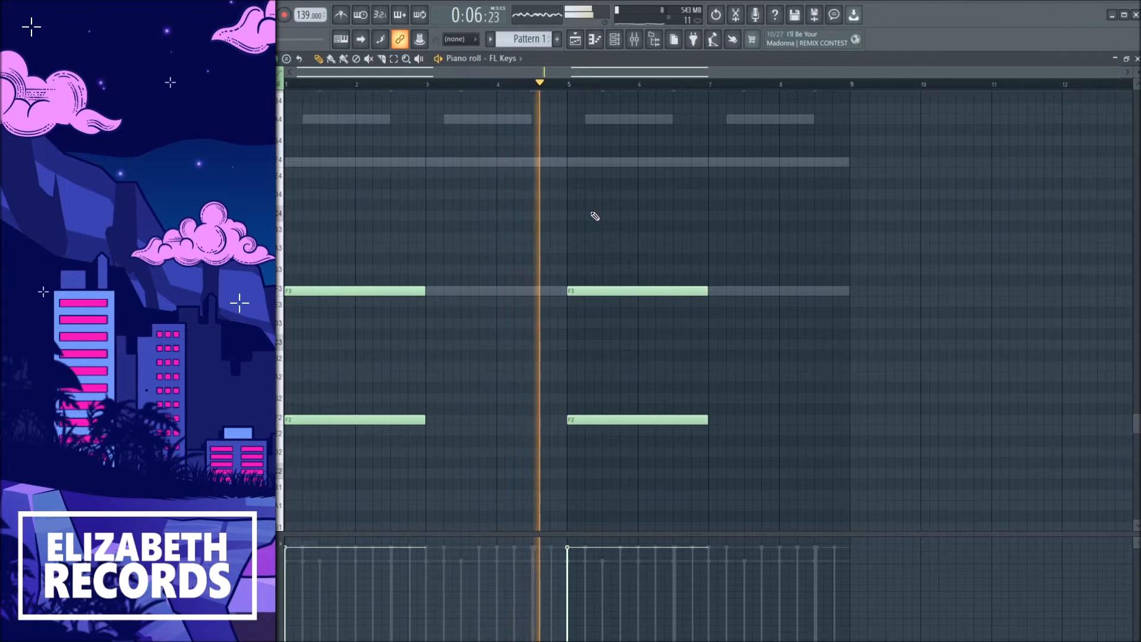
key("F7")
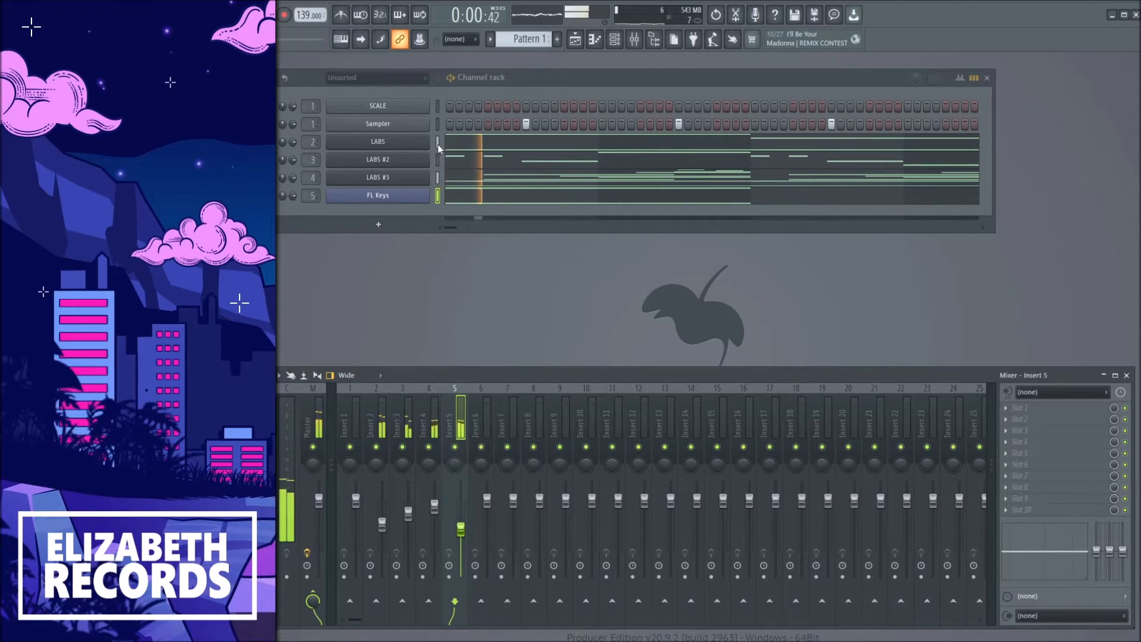
Select the three LABS channels and FL Keys together, and set the tempo to 134 BPM while the pattern plays.
left_click_drag(438, 141, 437, 195)
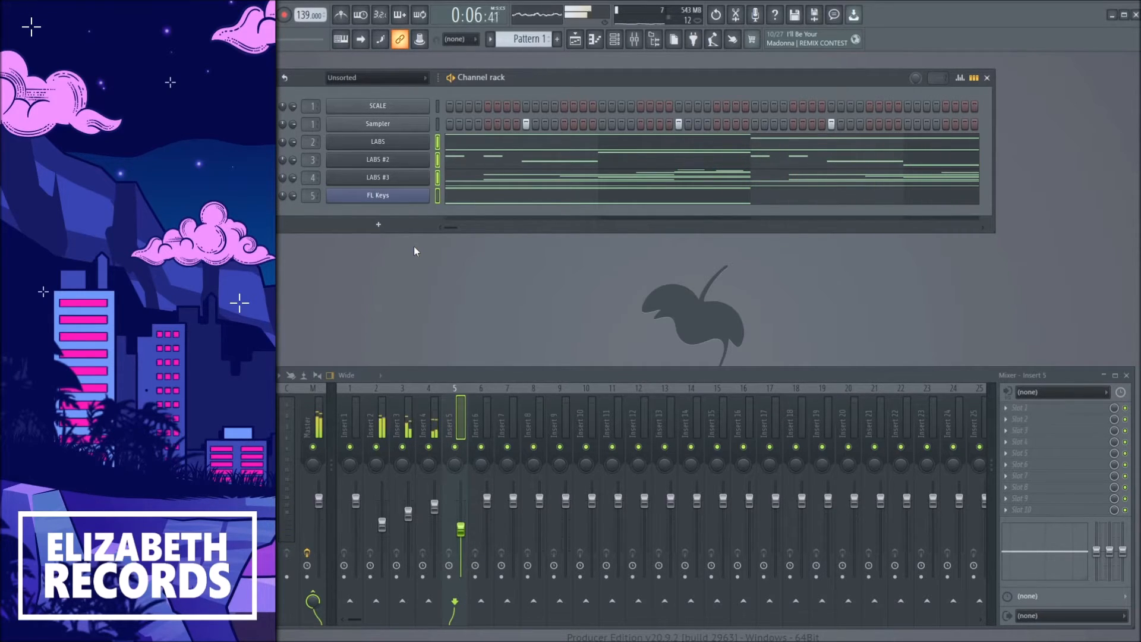
key("space")
key("space")
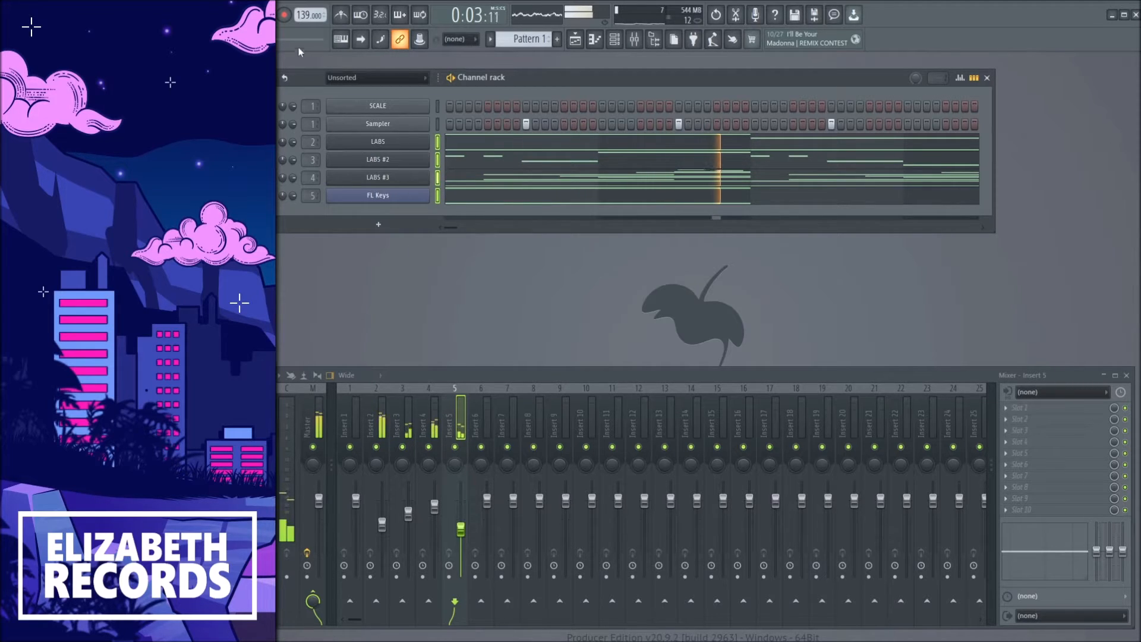
left_click_drag(304, 15, 304, 22)
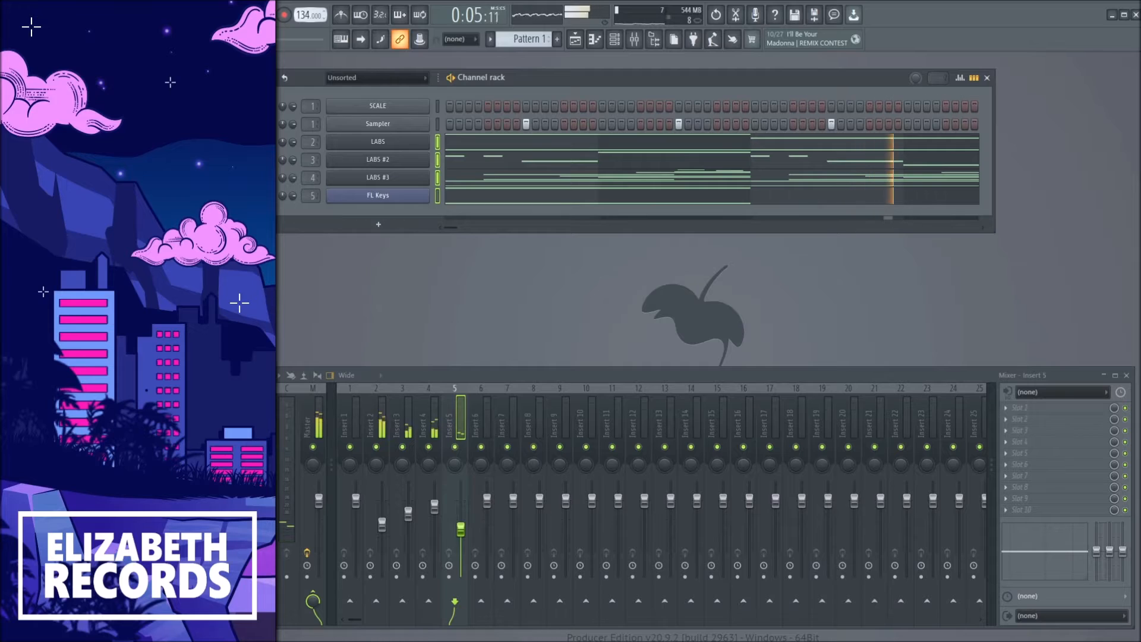
On mixer insert 2, apply Fruity parametric EQ 2 with the 40Hz - 18kHz cut preset and move both cutoffs inward.
left_click(376, 415)
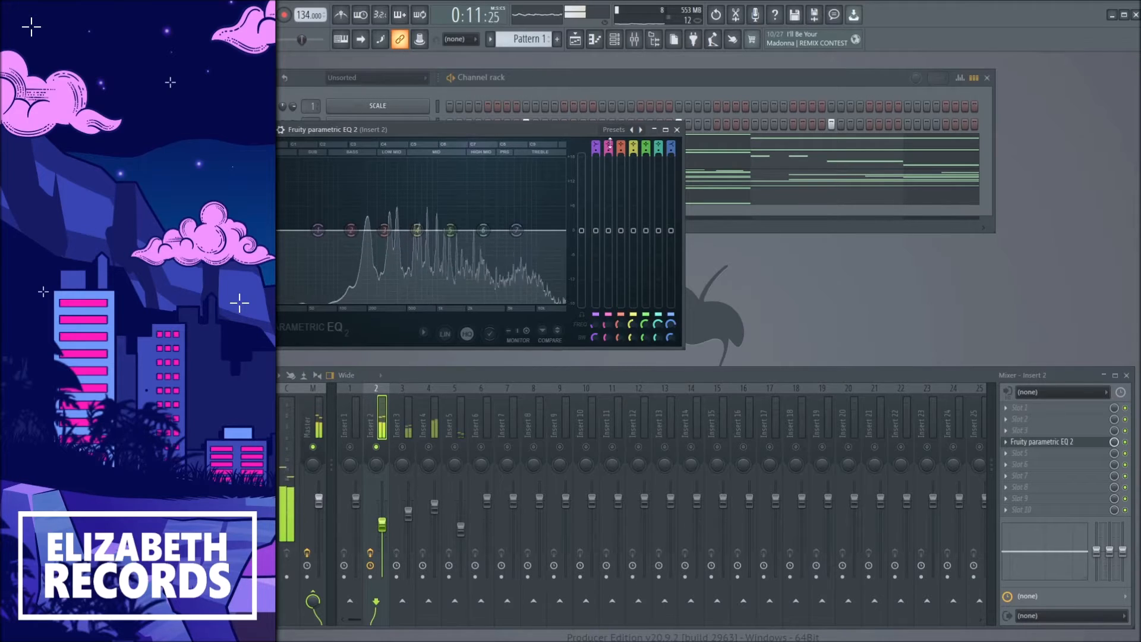
left_click(641, 130)
left_click_drag(305, 232, 365, 231)
left_click_drag(564, 230, 529, 233)
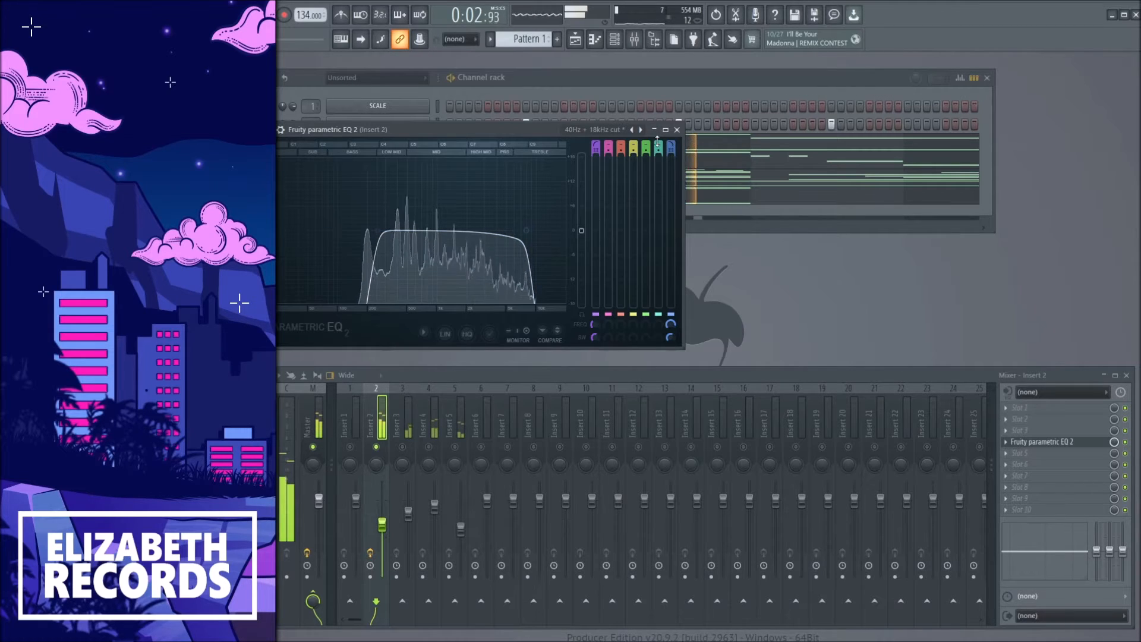
left_click(677, 130)
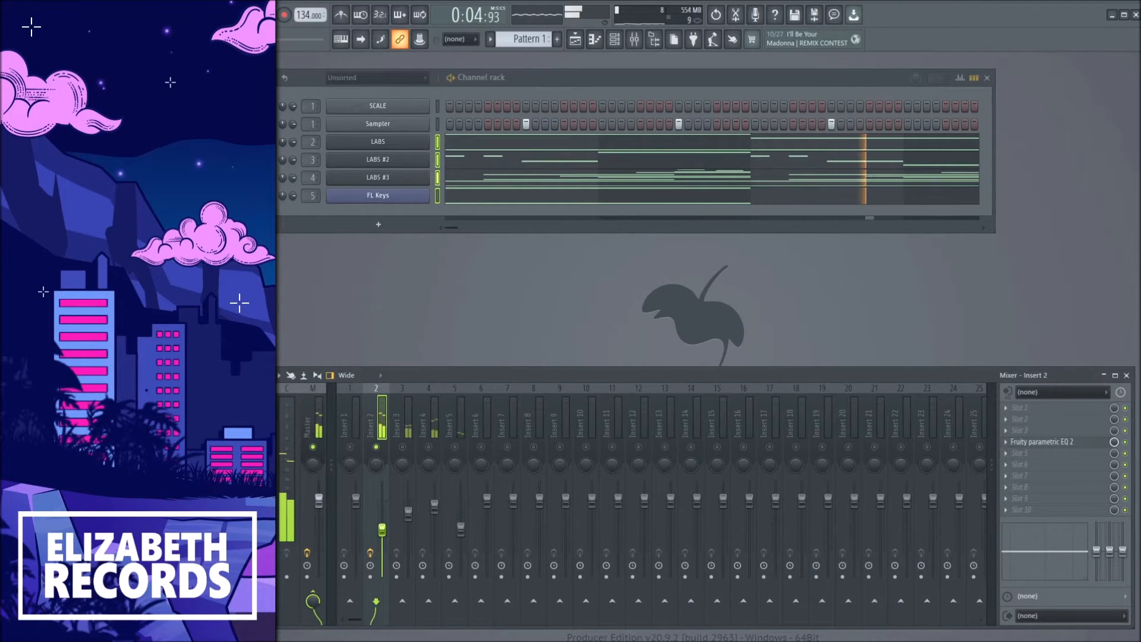
Add Fruity Reeverb 2 with the Cathedral preset to mixer insert 3.
left_click(408, 423)
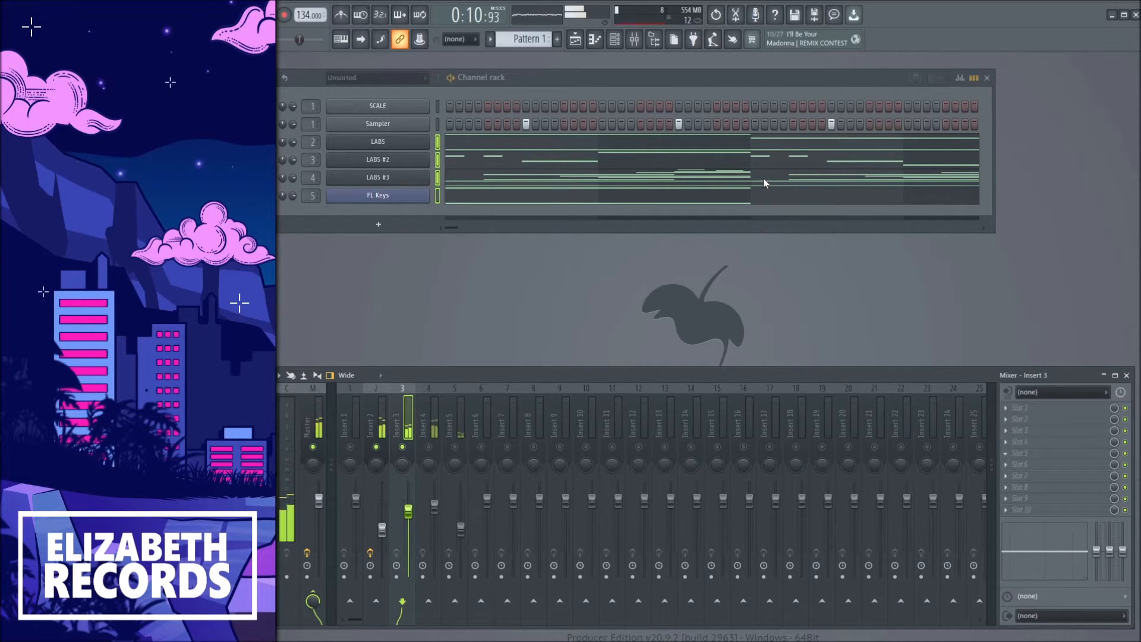
left_click(596, 176)
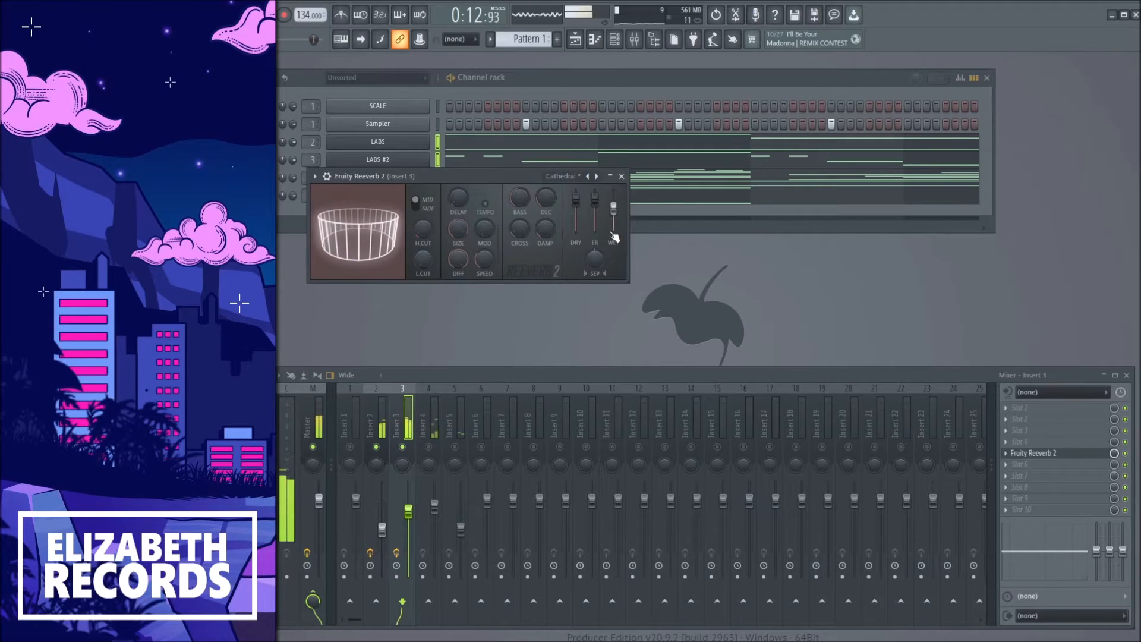
left_click(621, 176)
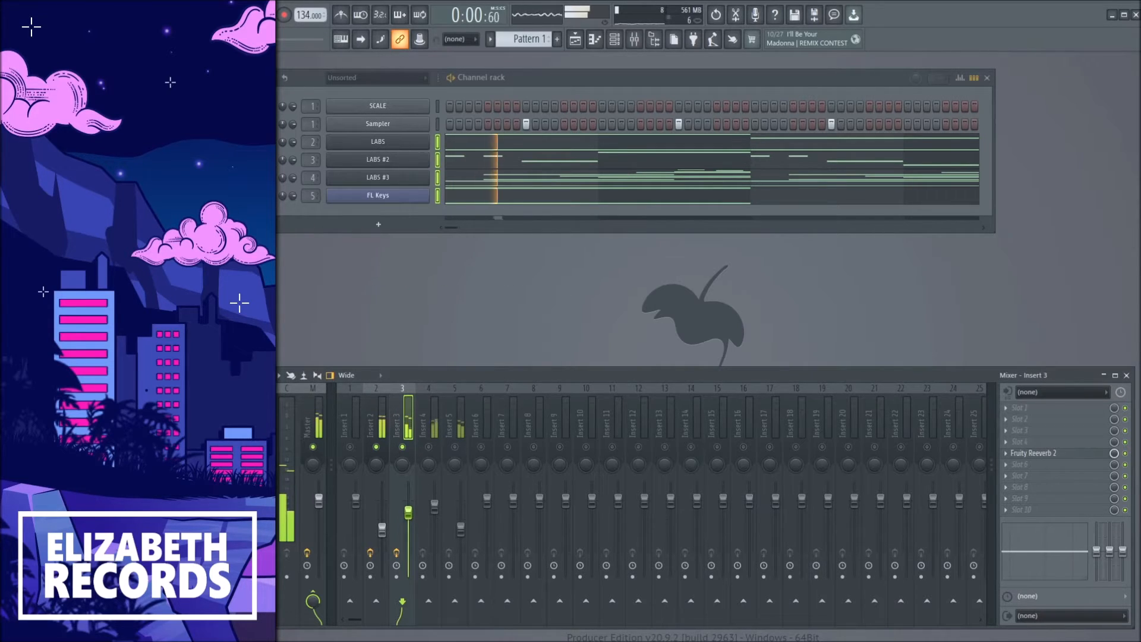
On mixer insert 4, add Fruity Reeverb 2 with the Cathedral preset and a Fruity parametric EQ 2 with the highest band slightly boosted.
left_click(437, 454)
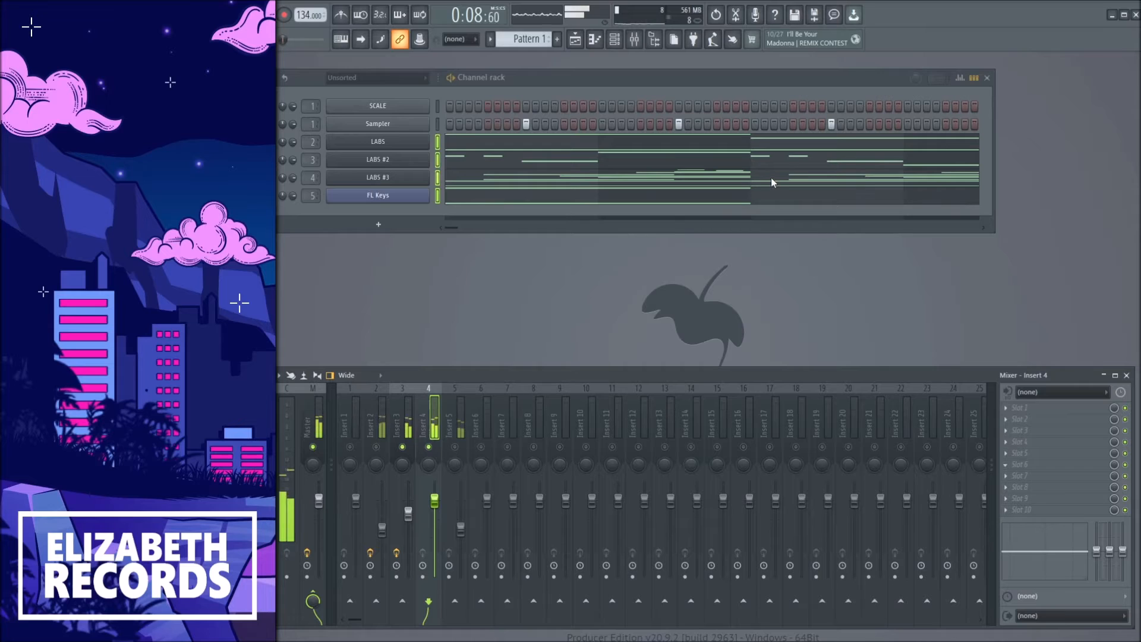
left_click(643, 223)
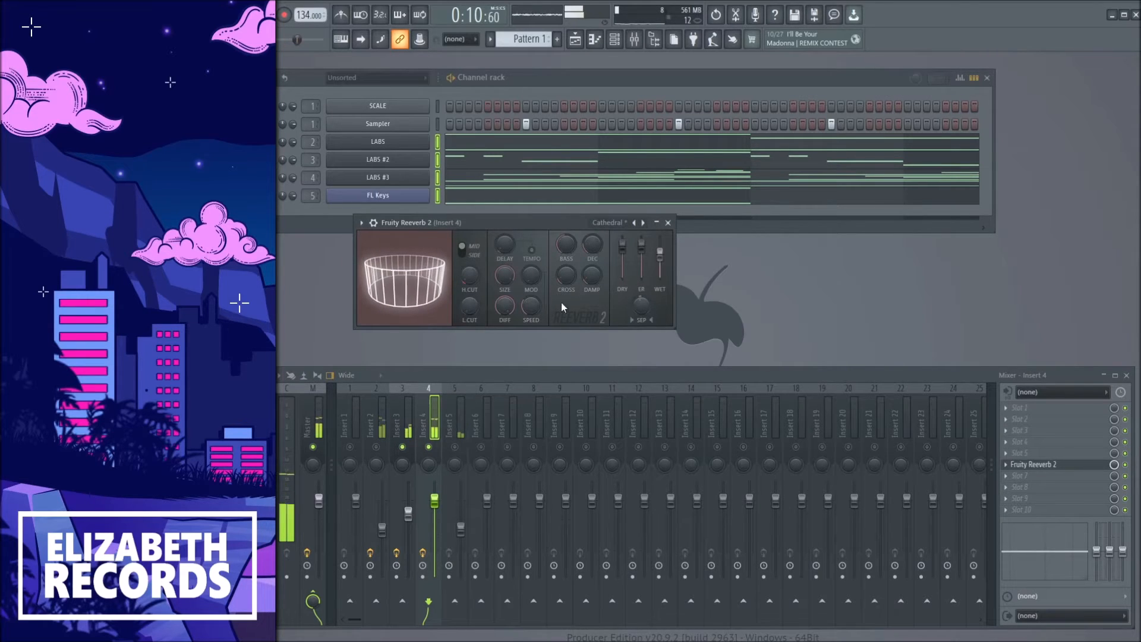
key("Escape")
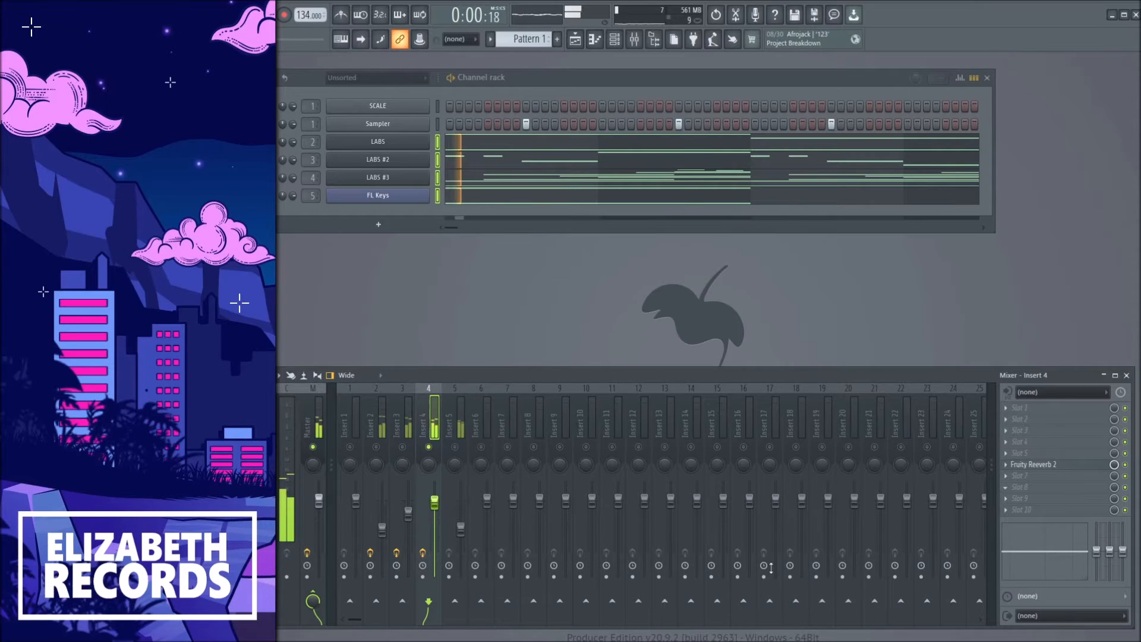
left_click_drag(517, 228, 517, 217)
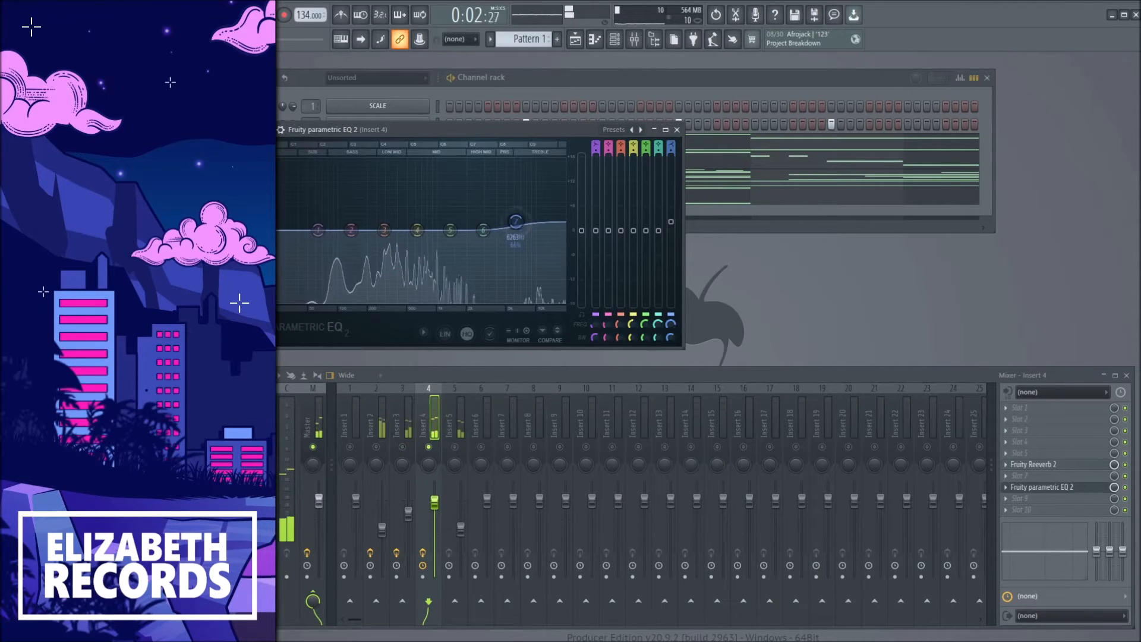
left_click(678, 132)
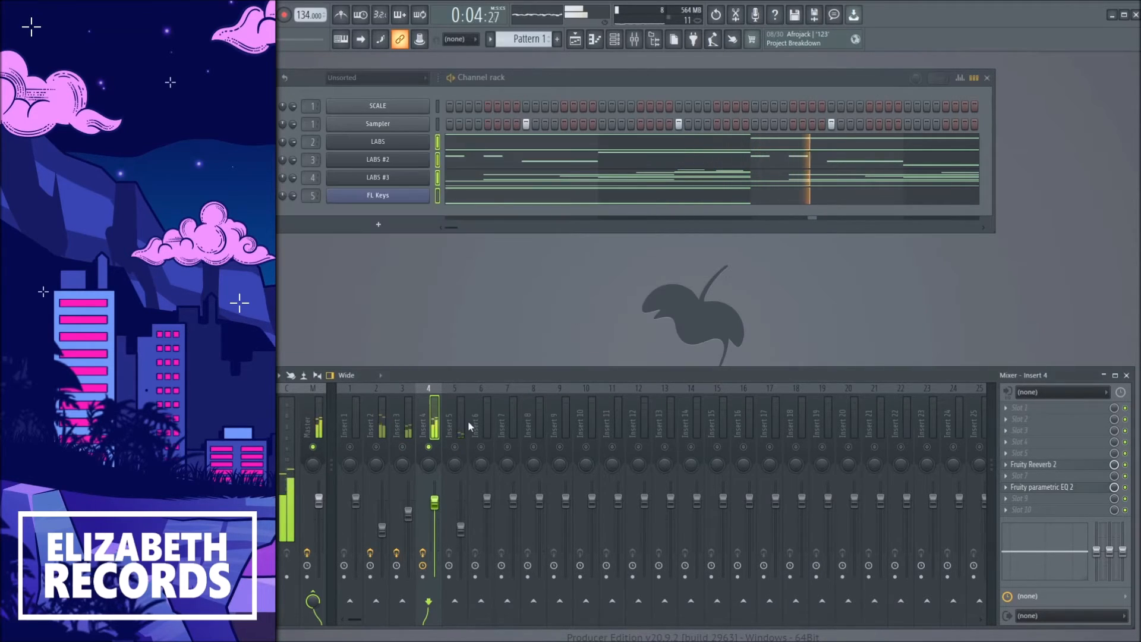
On mixer insert 5, add Fruity parametric EQ 2 with the high cutoff moved well down, and unmute all mixer tracks.
left_click(464, 422)
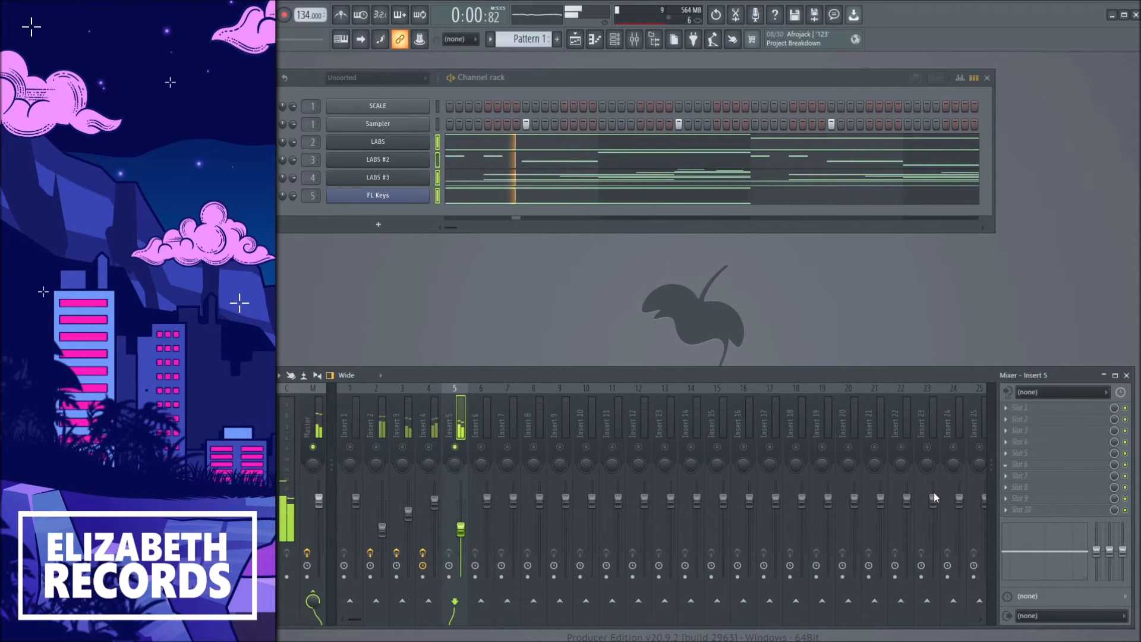
left_click(780, 580)
left_click(641, 130)
left_click_drag(565, 234, 461, 231)
key("Escape")
right_click(456, 446)
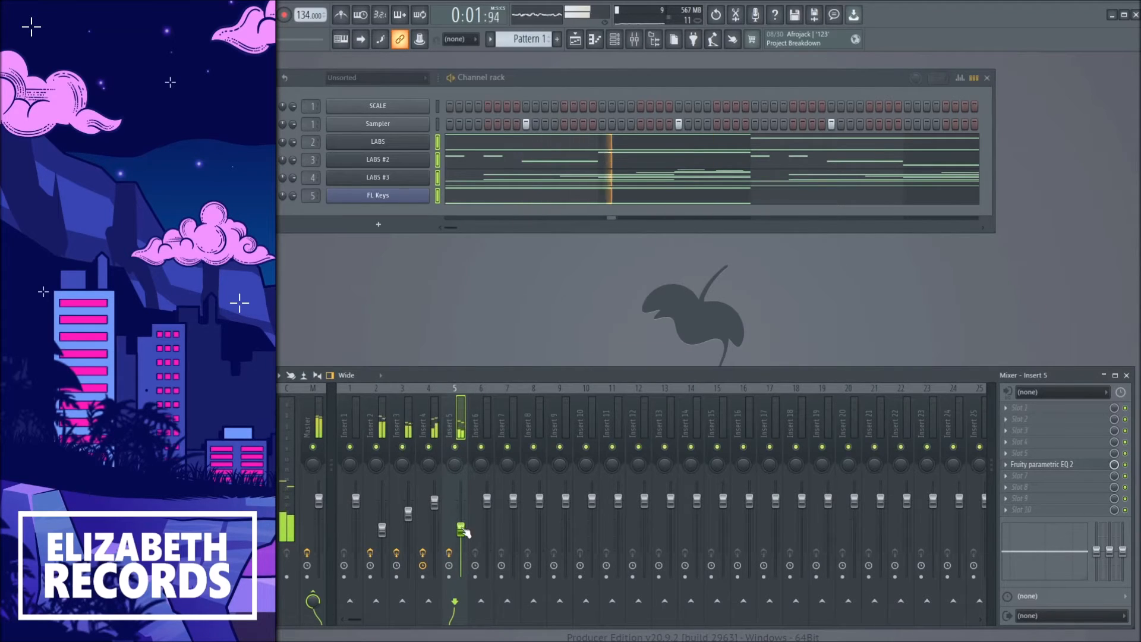
Split Pattern 1 by channel and replace the Sampler clip with the three LABS patterns and FL Keys on playlist tracks 1 to 4.
right_click(538, 41)
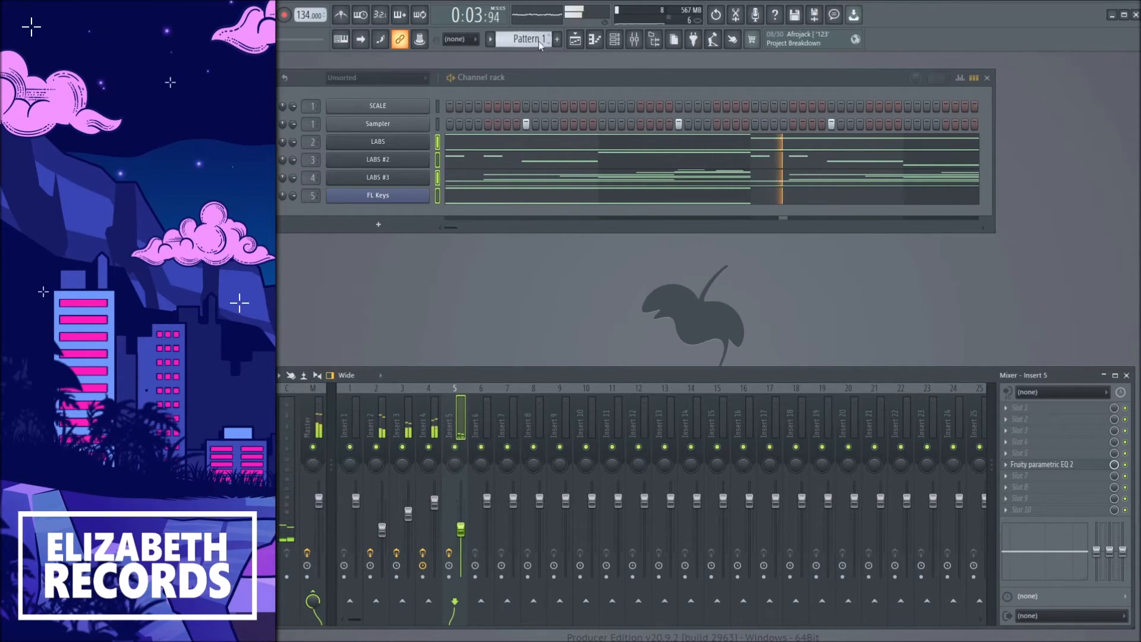
left_click(614, 221)
left_click(575, 39)
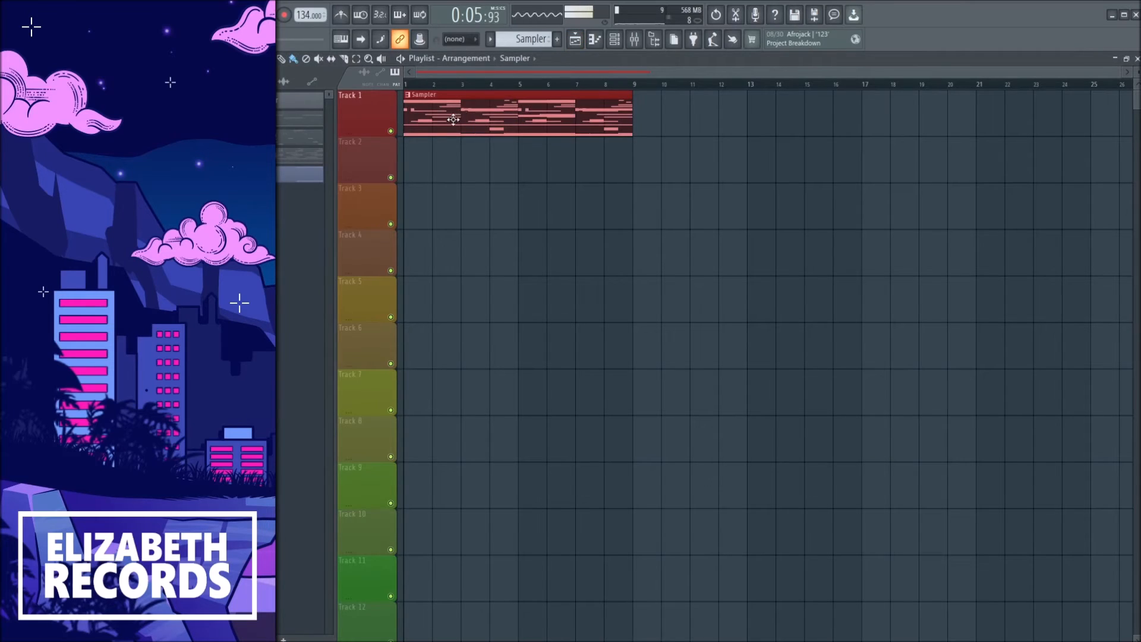
right_click(453, 120)
left_click(311, 120)
left_click(305, 173, "shift")
left_click_drag(402, 118, 405, 119)
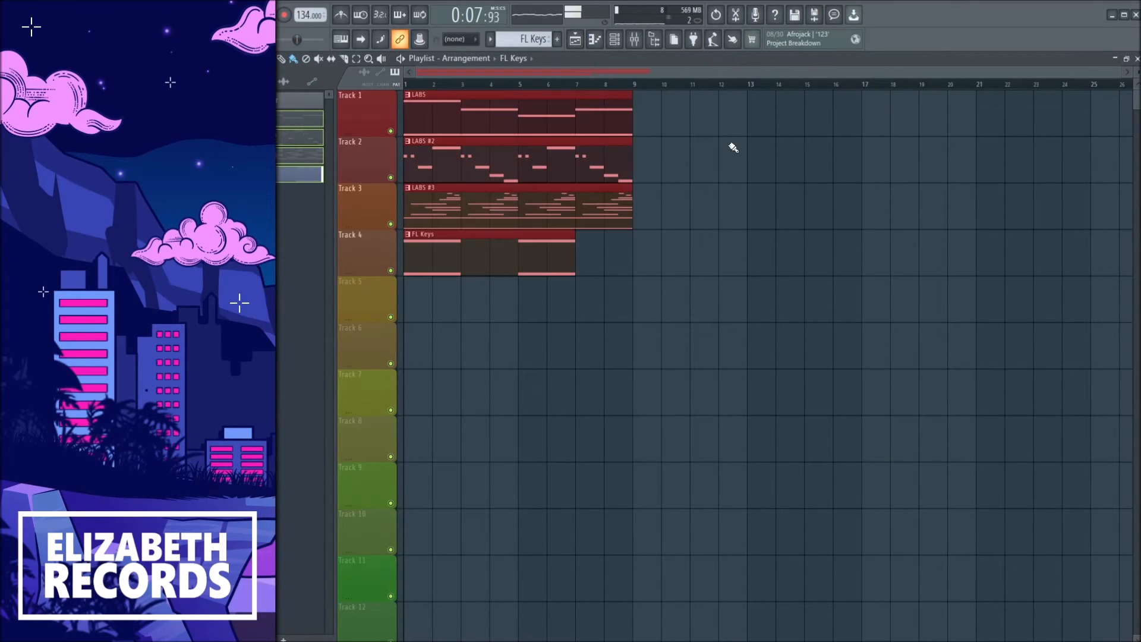
Lengthen the FL Keys clip on track 4 to bar 9 and check its piano roll.
left_click_drag(585, 247, 648, 247)
double_click(639, 247)
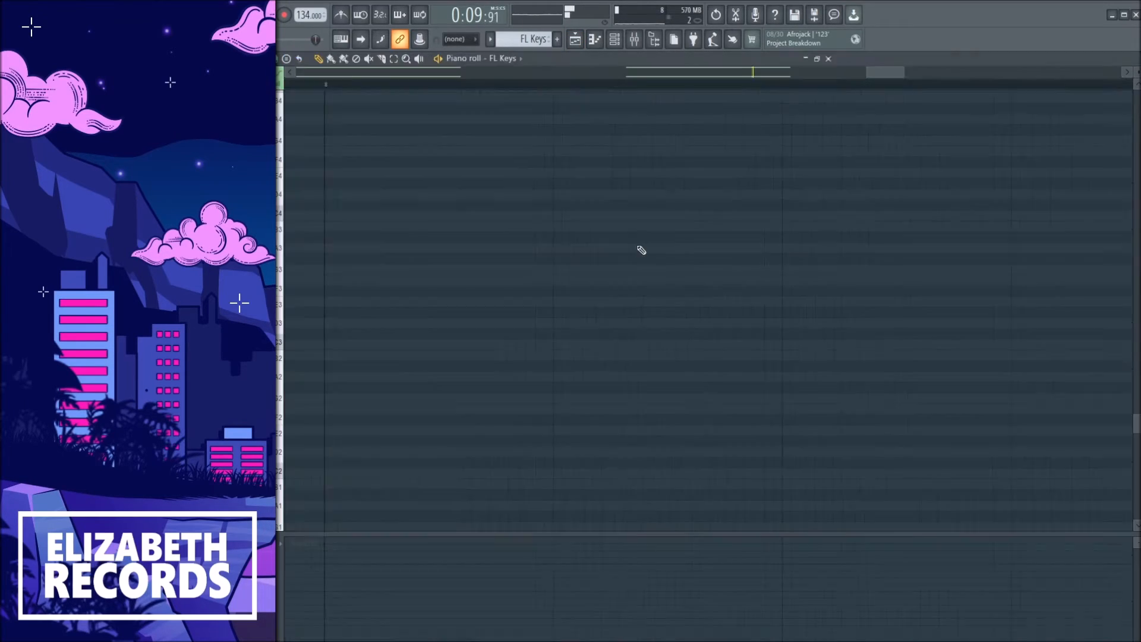
key("Escape")
key("Escape")
key("space")
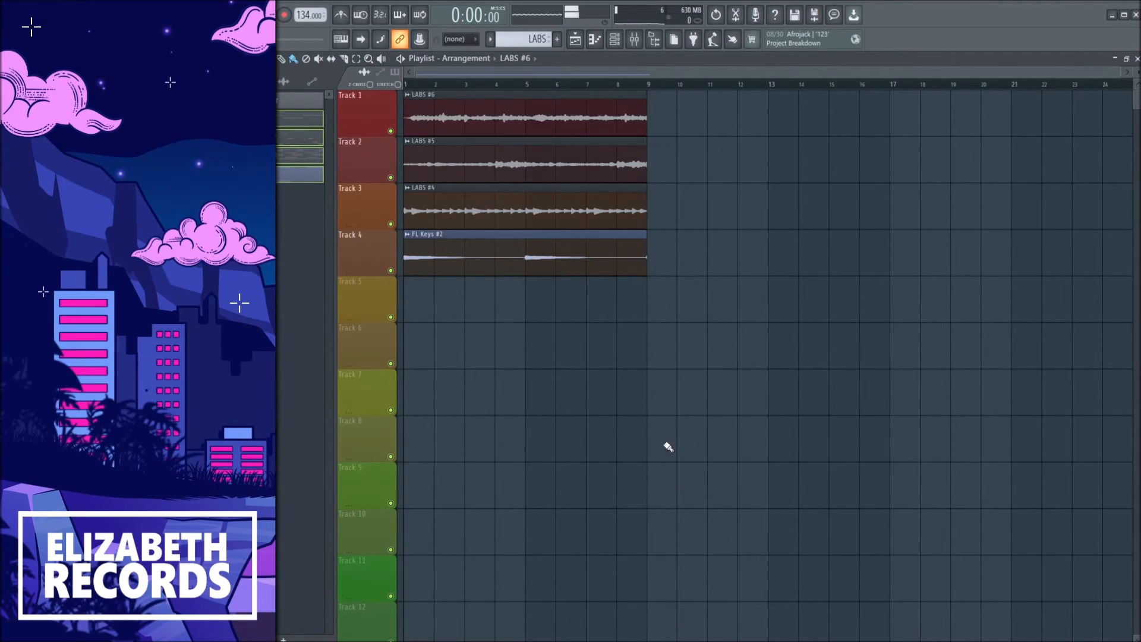
Select bars 1 to 9 of the four audio clips, repeat them eight times up to bar 73, and clear the selection.
left_click_drag(641, 88, 303, 103)
key("ctrl+b")
key("ctrl+b")
key("ctrl+b")
key("ctrl+b")
key("ctrl+b")
key("ctrl+b")
key("ctrl+b")
key("ctrl+b")
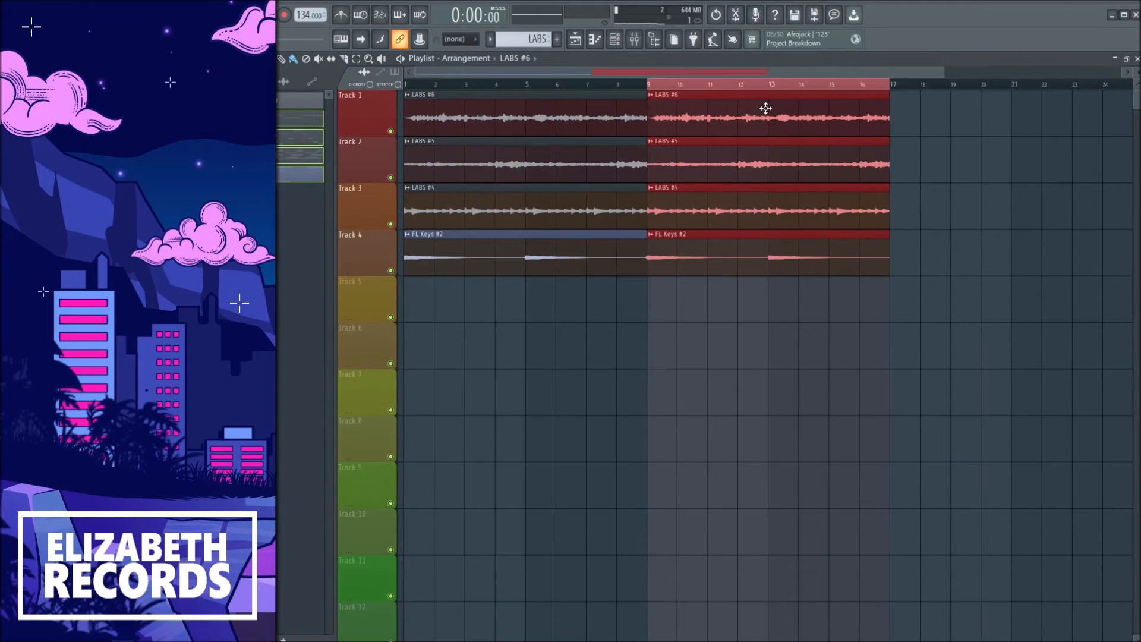
key("ctrl+d")
scroll(830, 92, "down", 3)
scroll(831, 92, "down", 2)
left_click(408, 87)
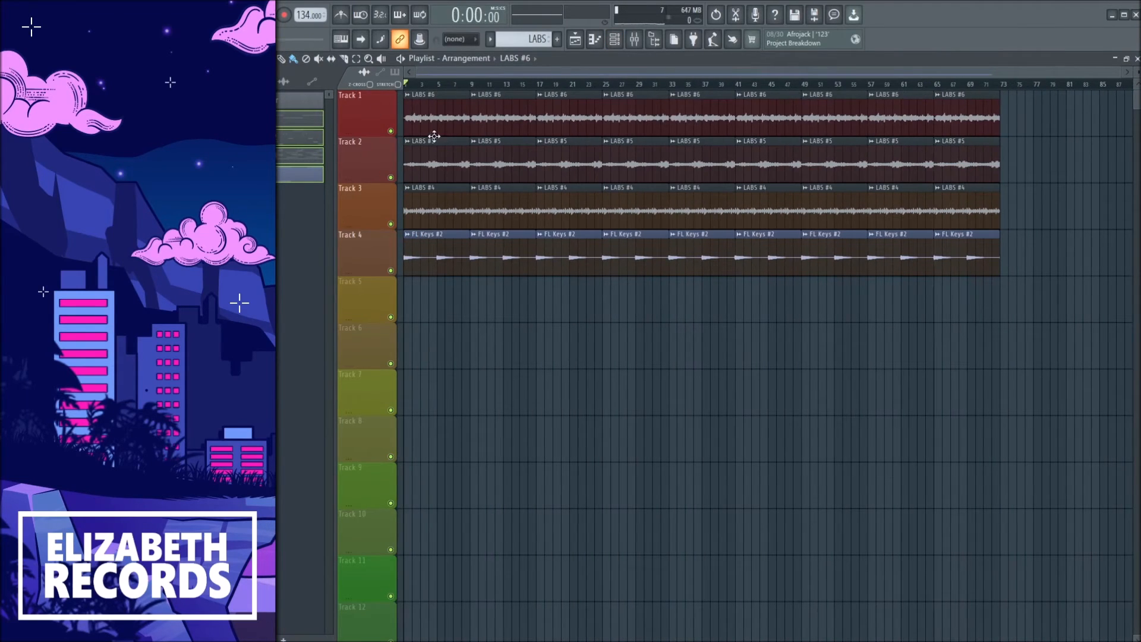
Delete and restore the FL Keys #2 clip at bar 9 on track 4, and delete the LABS #4 clip at bar 9.
right_click(511, 255)
scroll(504, 244, "down", 2)
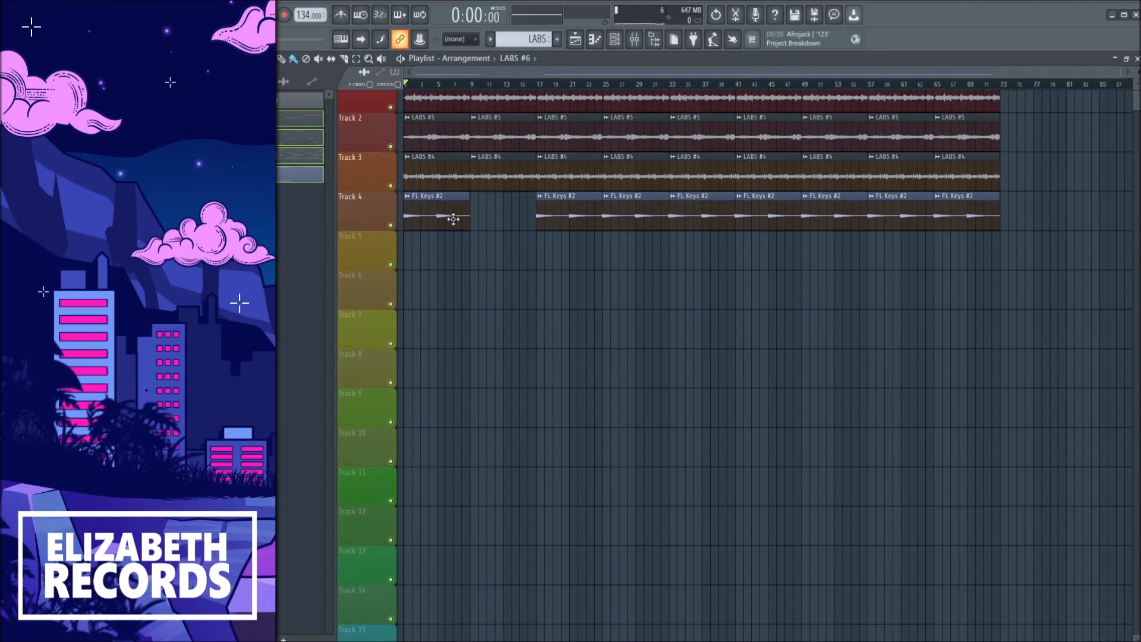
left_click(474, 215)
right_click(491, 176)
scroll(535, 205, "up", 1)
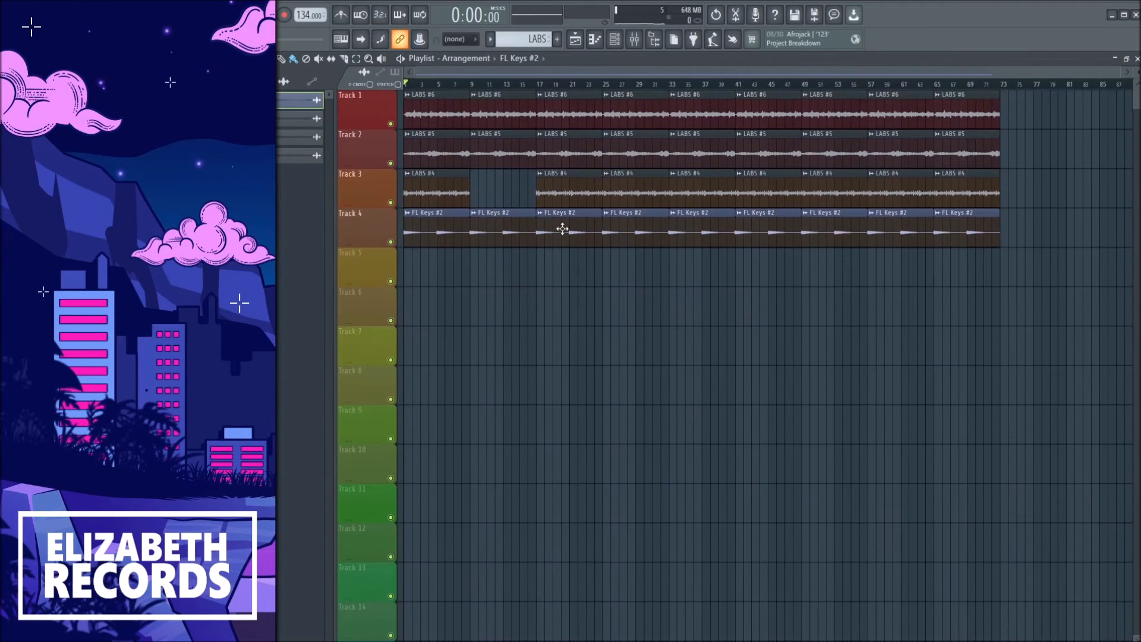
Delete the FL Keys #2 clips at bars 17 and 25, the LABS #4 clips at 25 and 33, and the LABS #5 clip at 33.
right_click(577, 228)
right_click(620, 218)
right_click(631, 189)
right_click(689, 153)
right_click(686, 184)
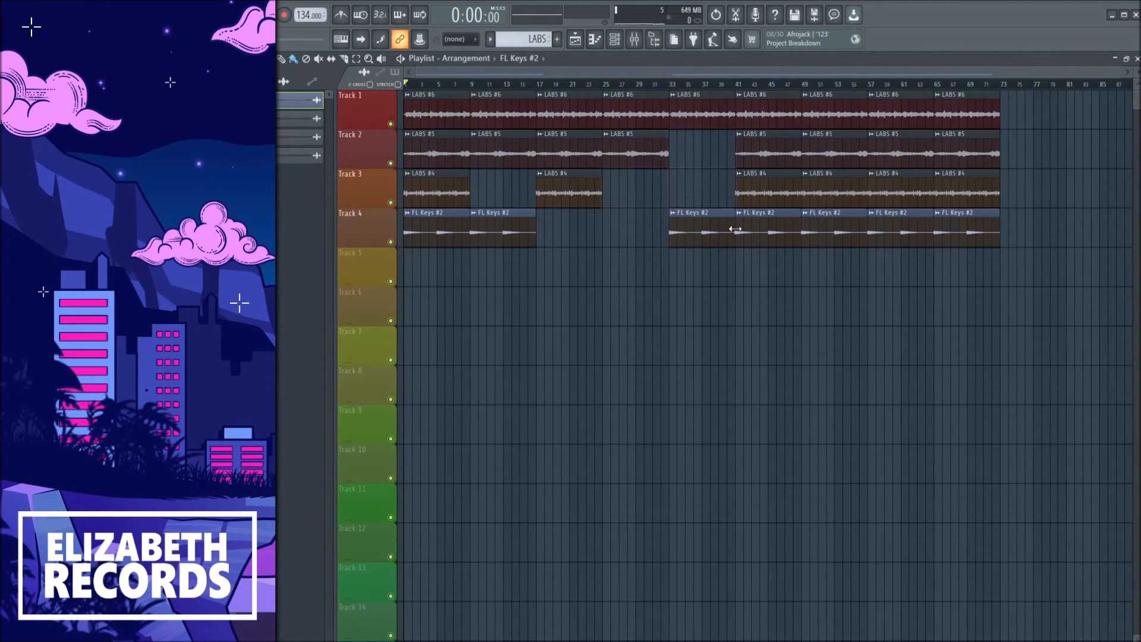
Thin out bars 41 to 73, keeping LABS #6 up to bar 57, LABS #4 at 41 and 65, and LABS #5 and FL Keys #2 at 65.
right_click(739, 231)
right_click(768, 154)
right_click(833, 178)
right_click(892, 112)
right_click(907, 153)
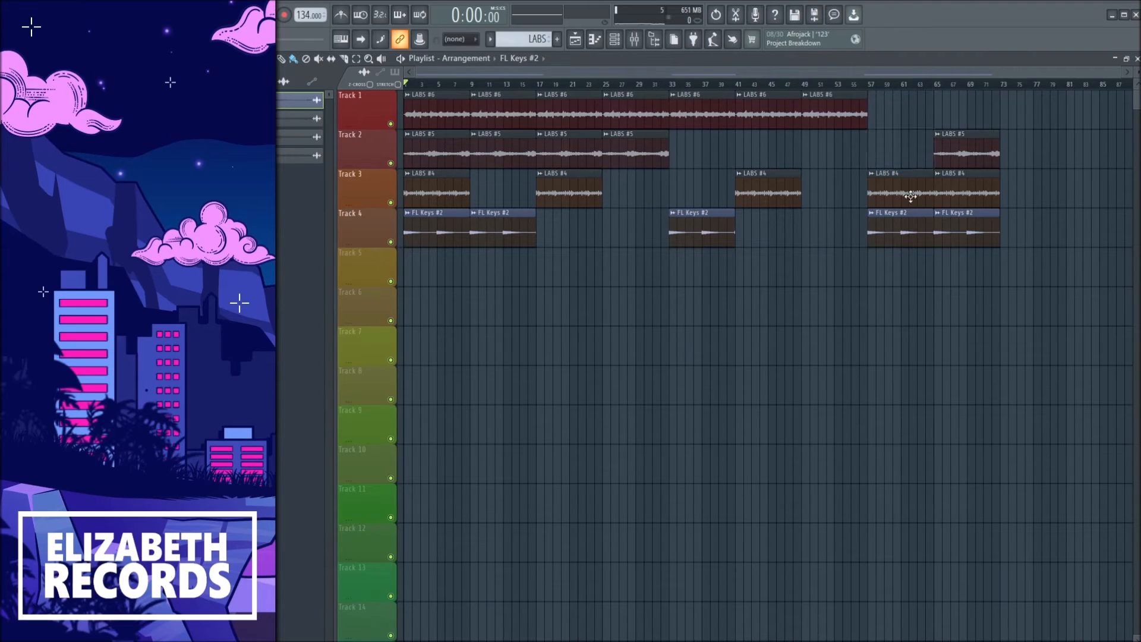
right_click(910, 197)
right_click(912, 228)
Move the last LABS #5 clip to bar 57 and the last LABS #4 clip to bar 73, and play the arrangement.
left_click_drag(969, 148, 893, 147)
left_click_drag(966, 190, 1032, 191)
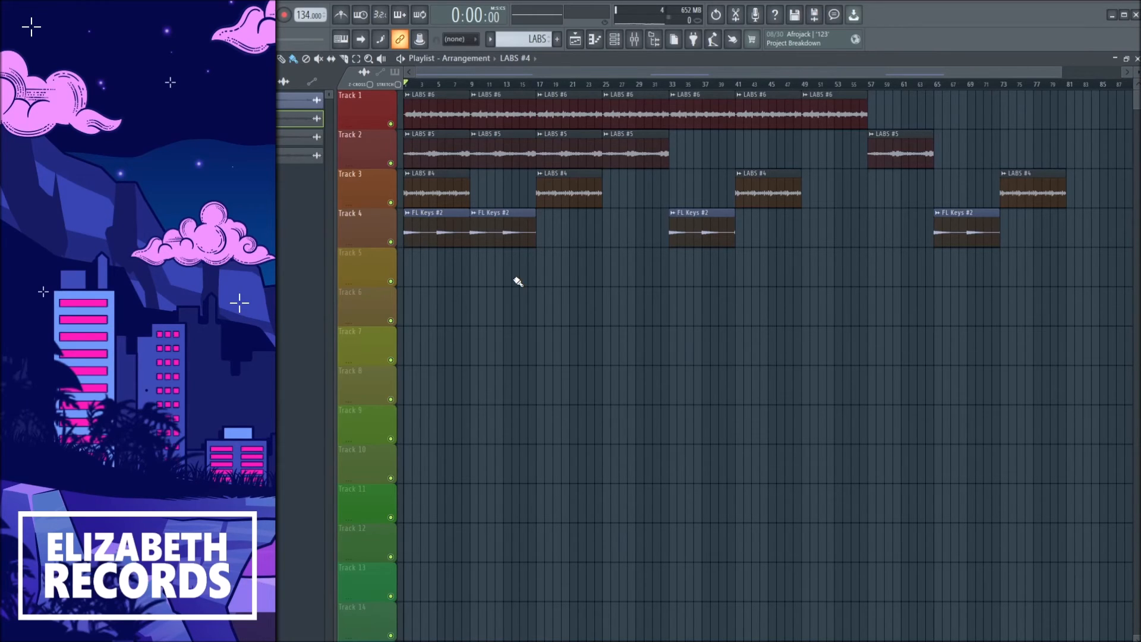
key("space")
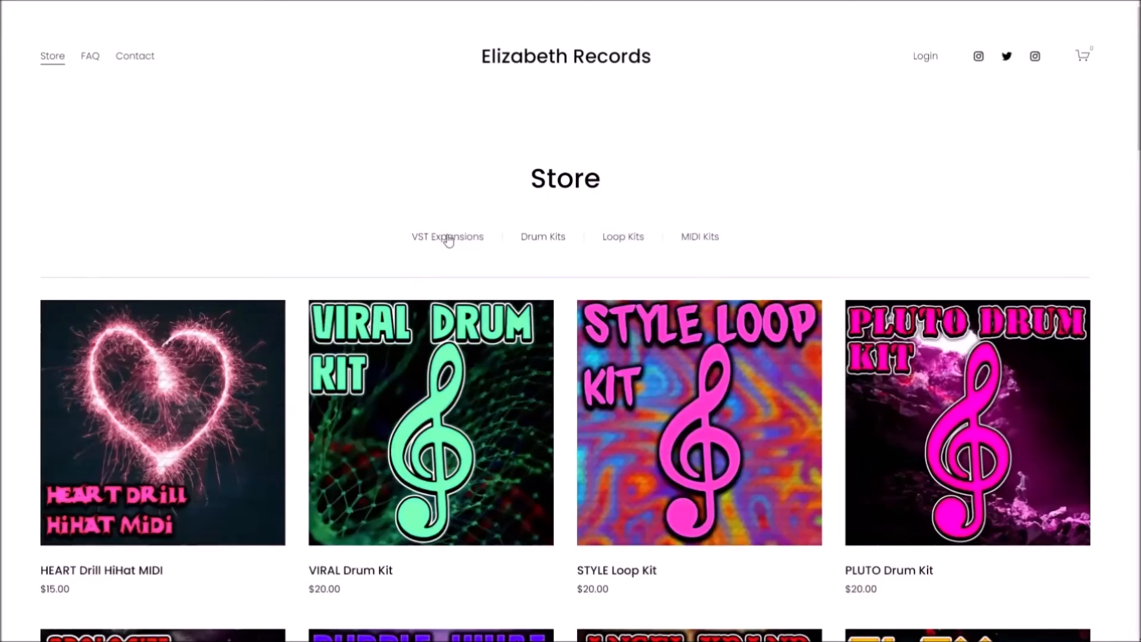
Switch to the Elizabeth Records web store and browse its VST Expansions, Drum Kits, Loop Kits and MIDI Kits categories.
left_click(447, 237)
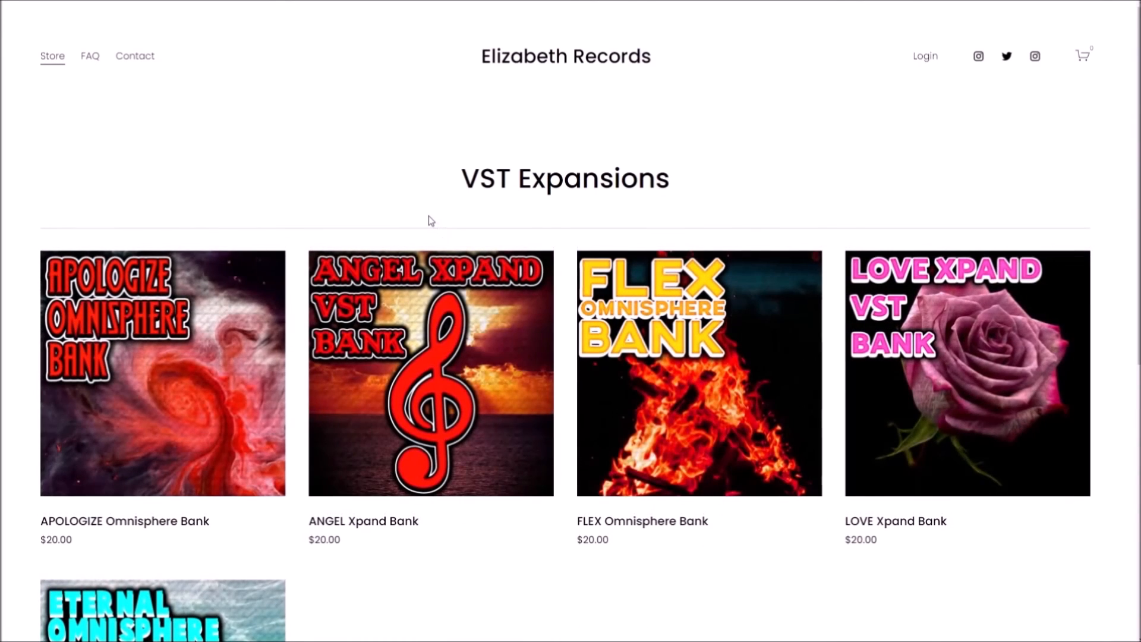
key("alt+Left")
left_click(543, 237)
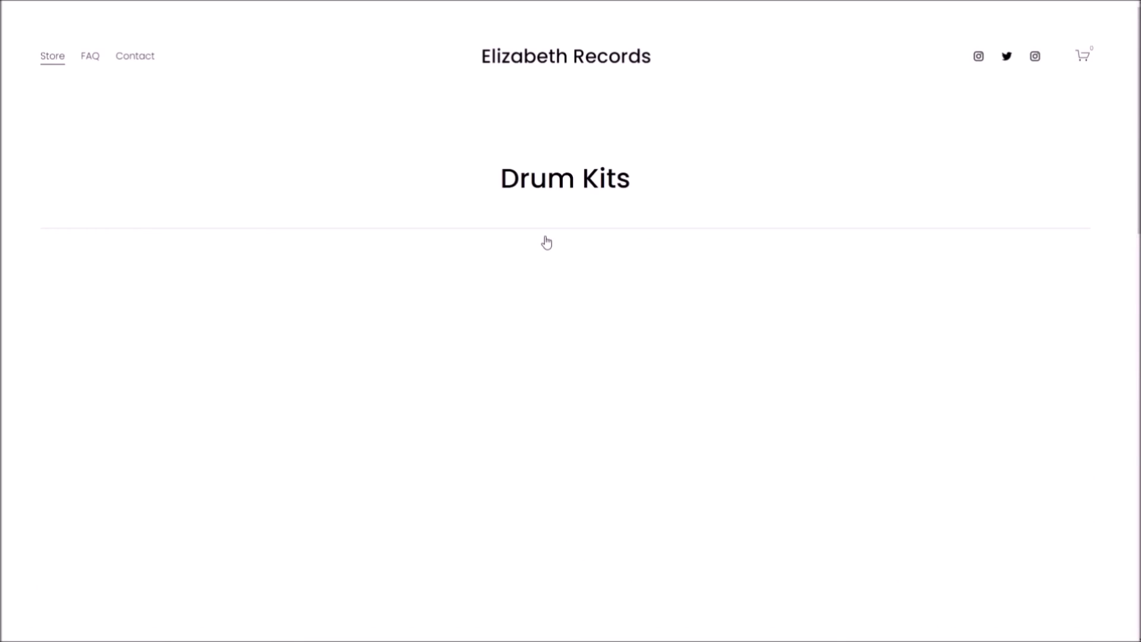
key("alt+Left")
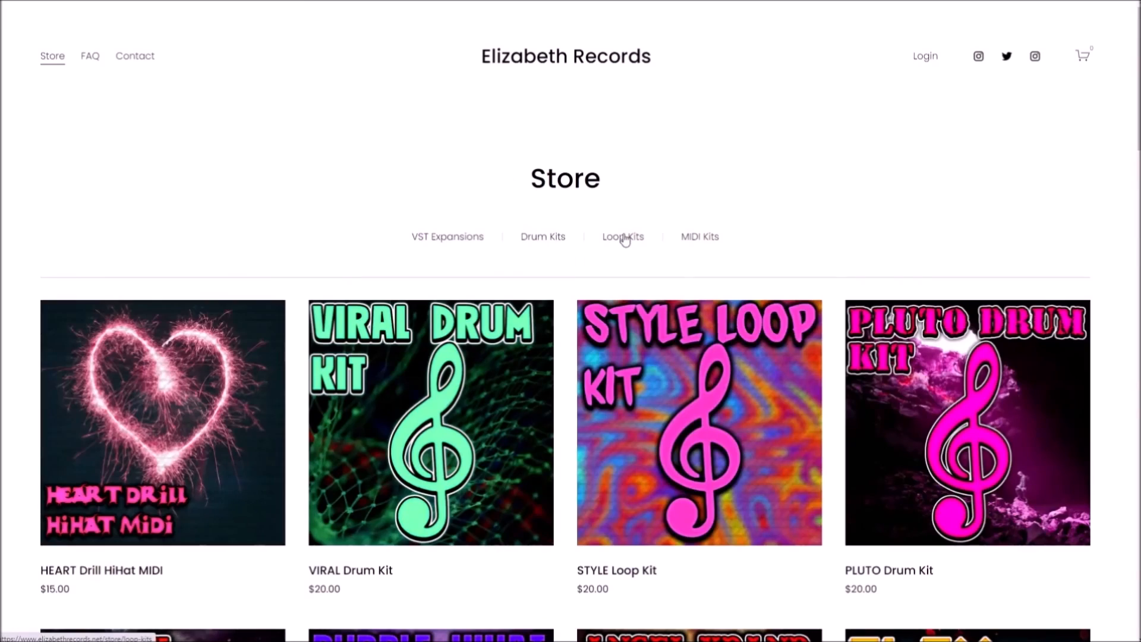
left_click(624, 237)
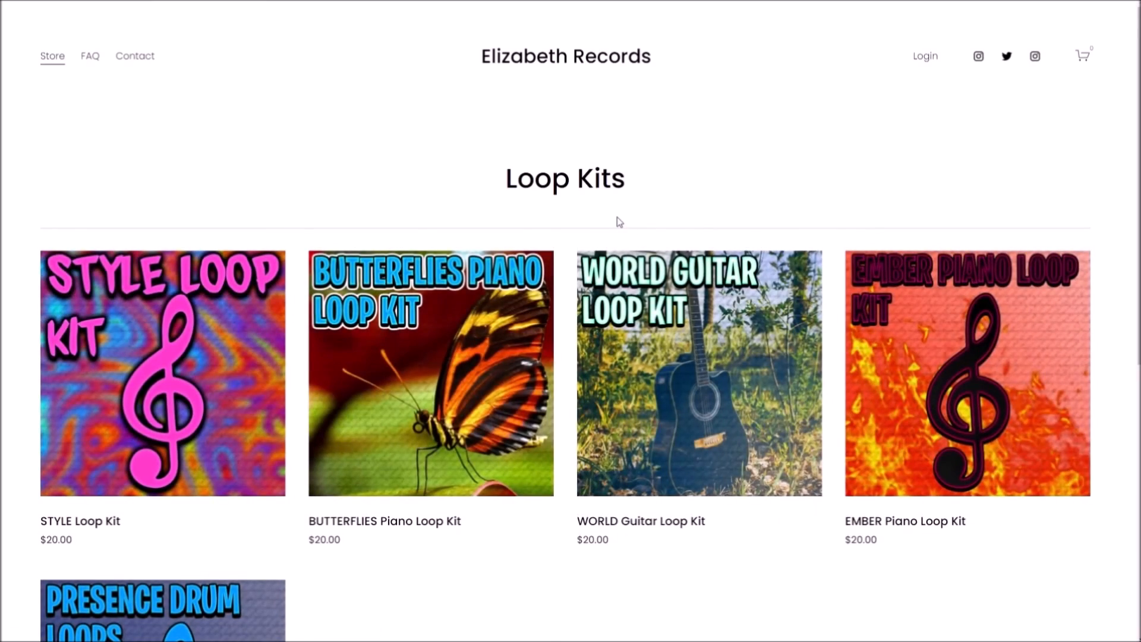
key("alt+Left")
left_click(703, 235)
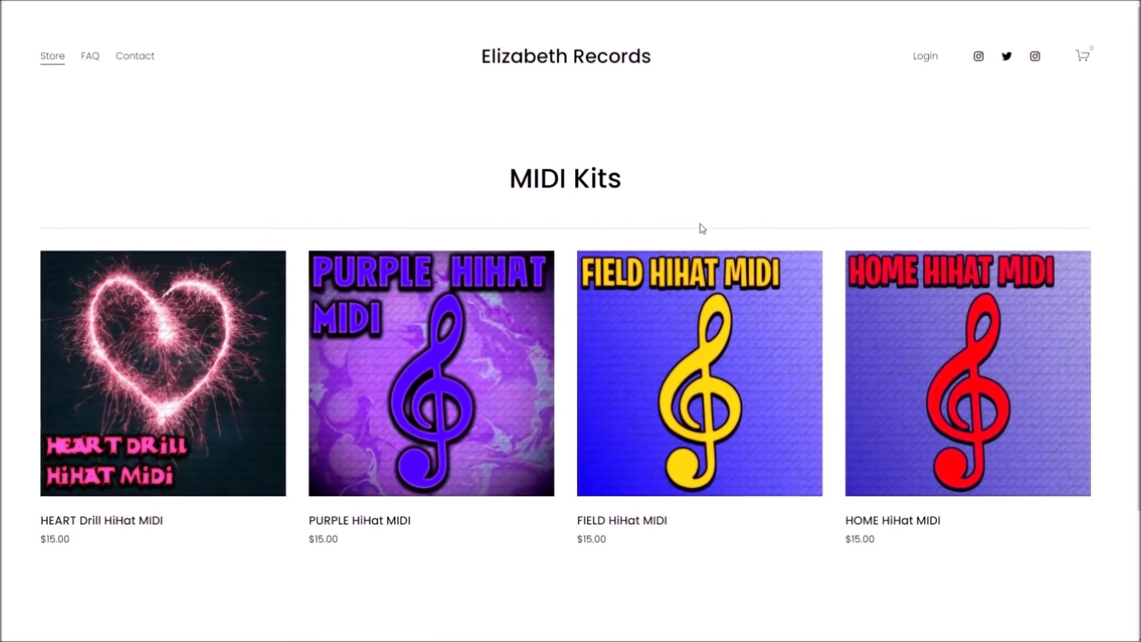